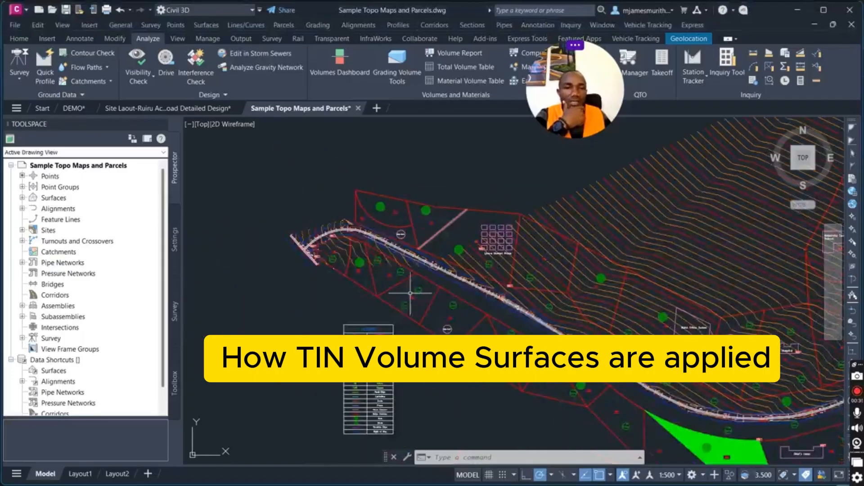
Examine the Existing Ground surface's contours along the road alignment and across the surrounding parcels.
scroll(414, 297, "up", 4)
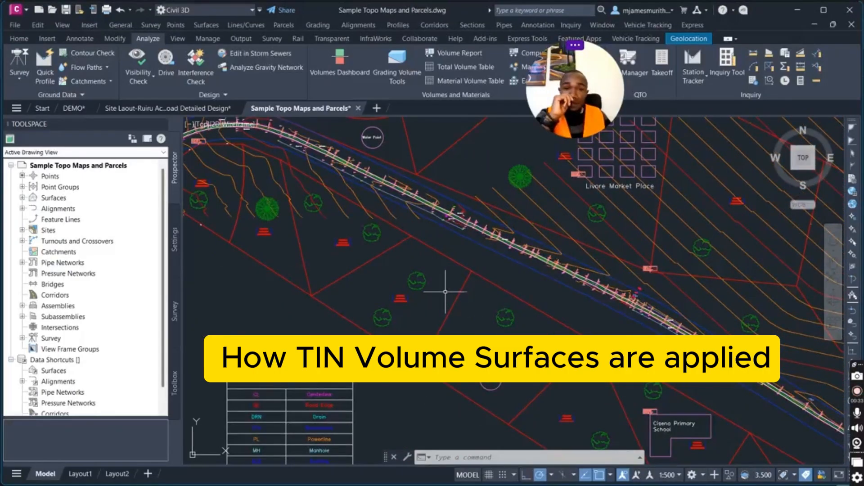
scroll(407, 300, "down", 5)
scroll(447, 306, "down", 5)
scroll(526, 265, "up", 5)
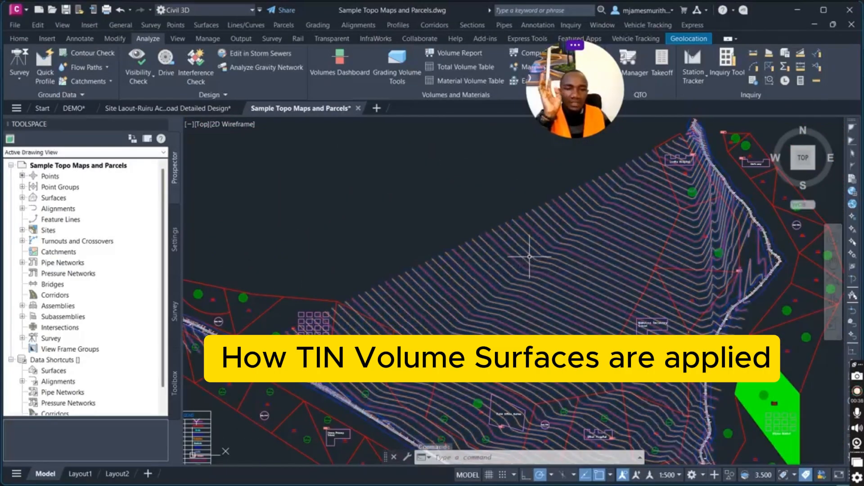
left_click(529, 257)
scroll(530, 270, "down", 5)
scroll(473, 284, "up", 8)
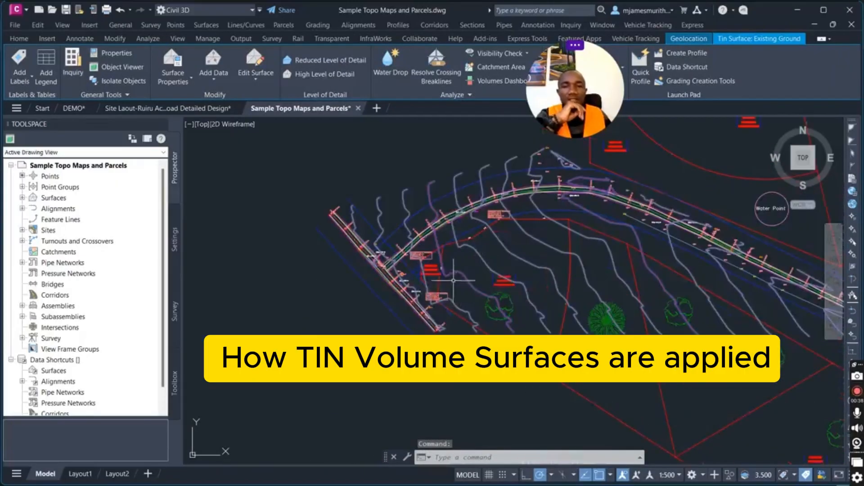
scroll(454, 280, "up", 5)
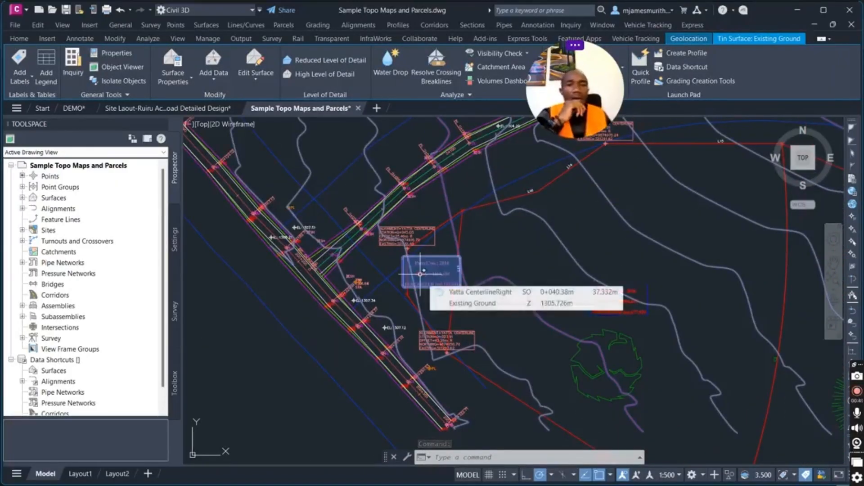
scroll(421, 283, "down", 5)
scroll(424, 291, "up", 2)
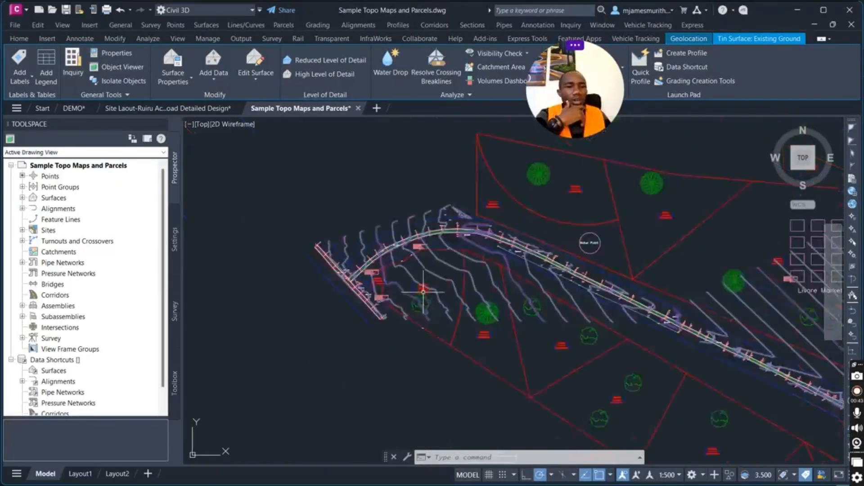
scroll(441, 288, "down", 2)
scroll(709, 271, "up", 4)
scroll(485, 280, "down", 6)
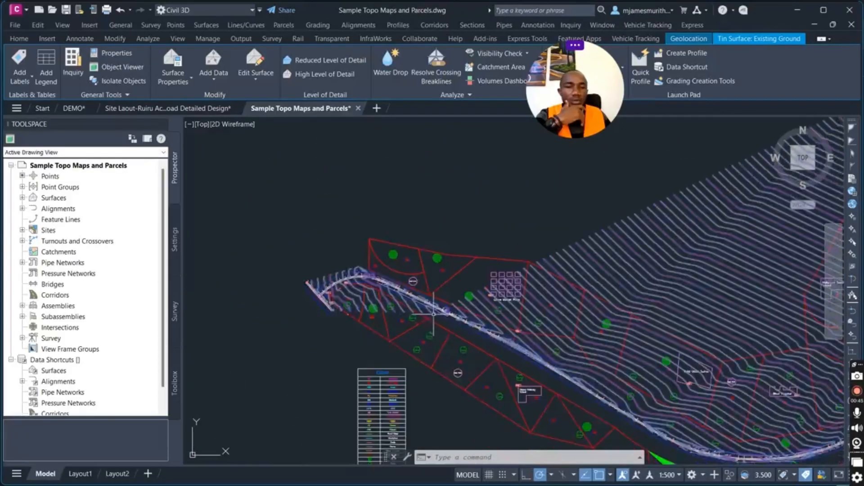
scroll(595, 225, "down", 3)
scroll(596, 235, "up", 4)
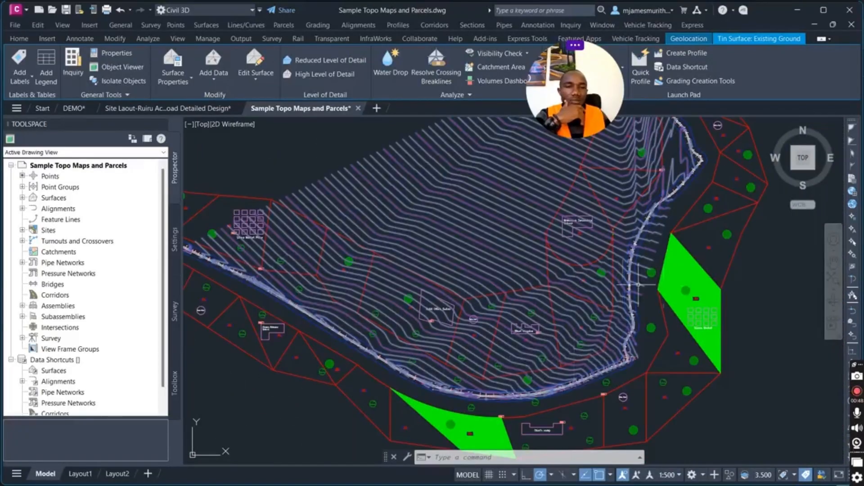
scroll(641, 268, "down", 4)
scroll(419, 275, "up", 5)
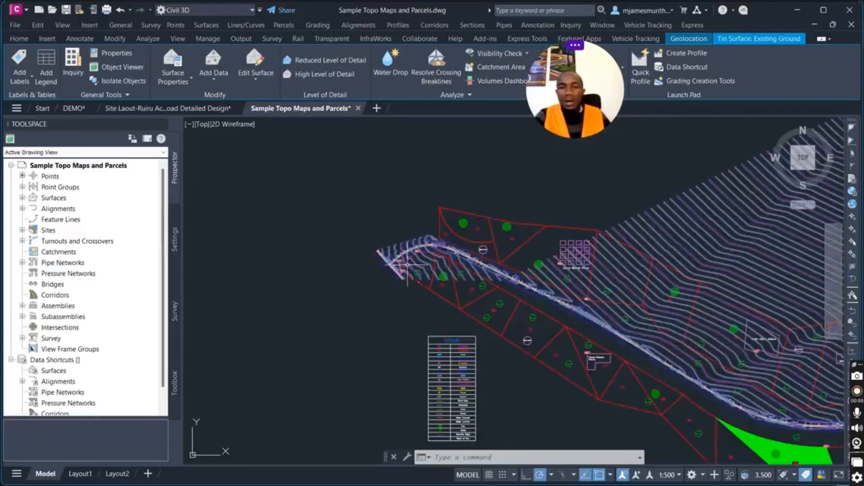
key("Escape")
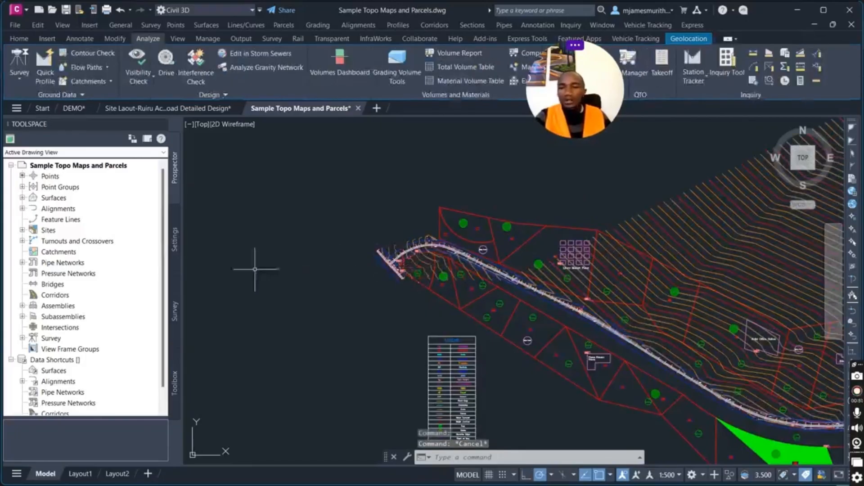
Start creating a TIN surface in the drawing's surface collection and name it Top soil Stripping.
left_click(22, 198)
left_click(33, 209)
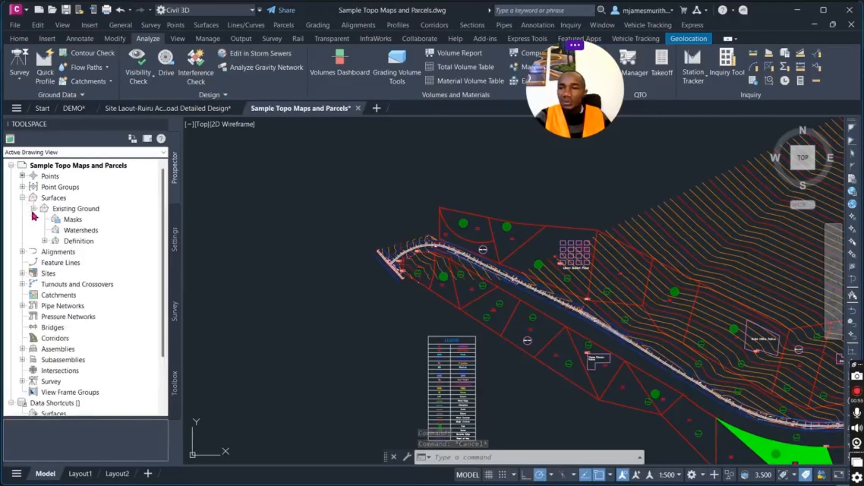
left_click(22, 197)
left_click(54, 198)
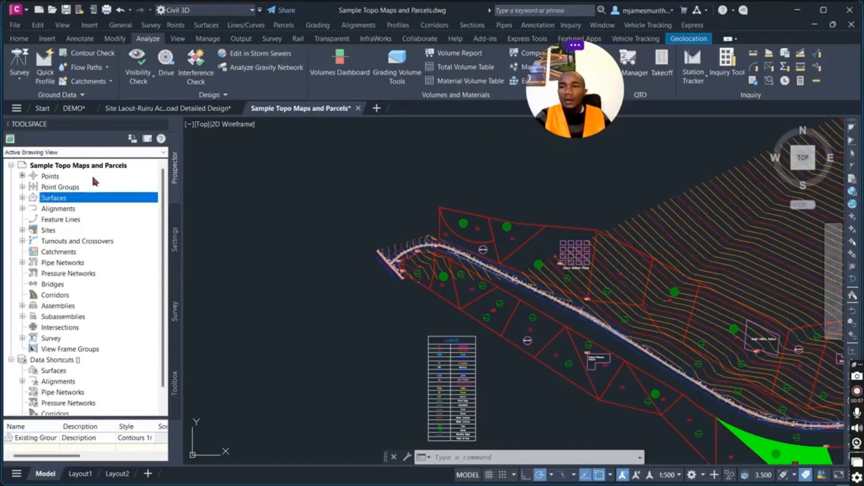
left_click(19, 39)
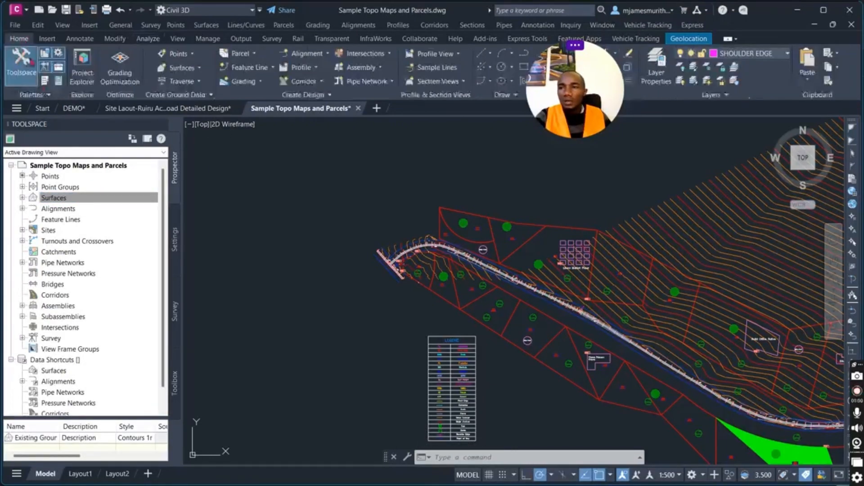
right_click(100, 200)
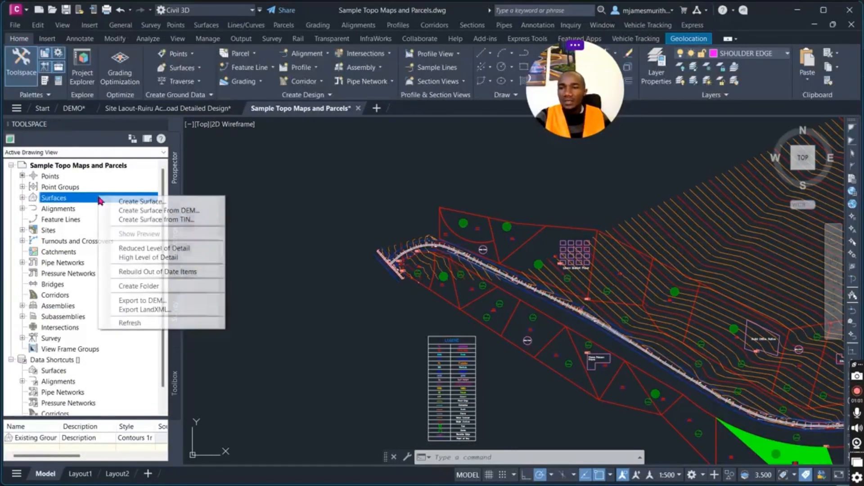
left_click(137, 203)
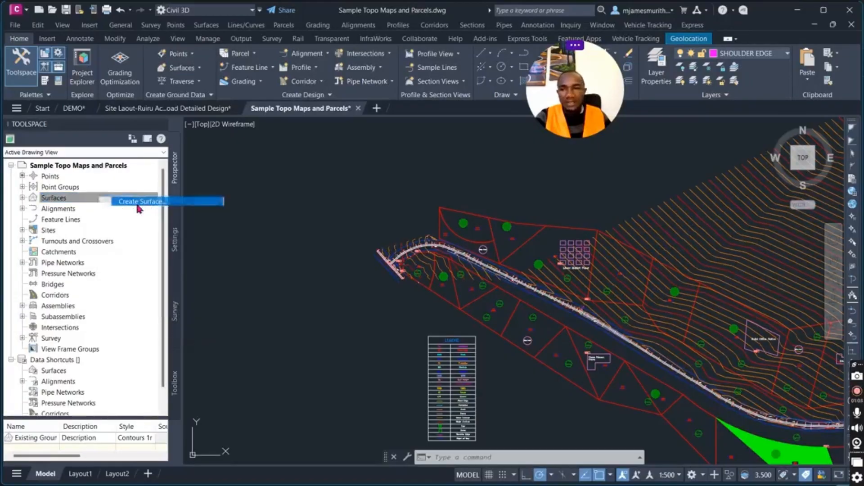
left_click(537, 212)
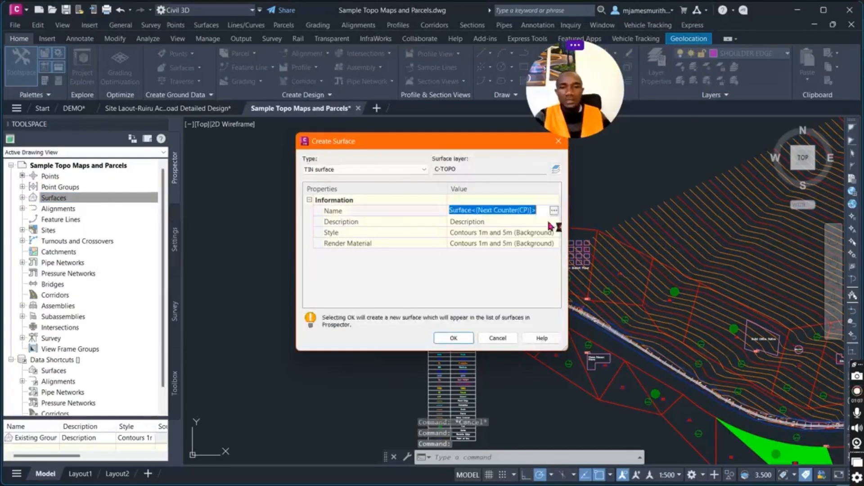
type("Stripping")
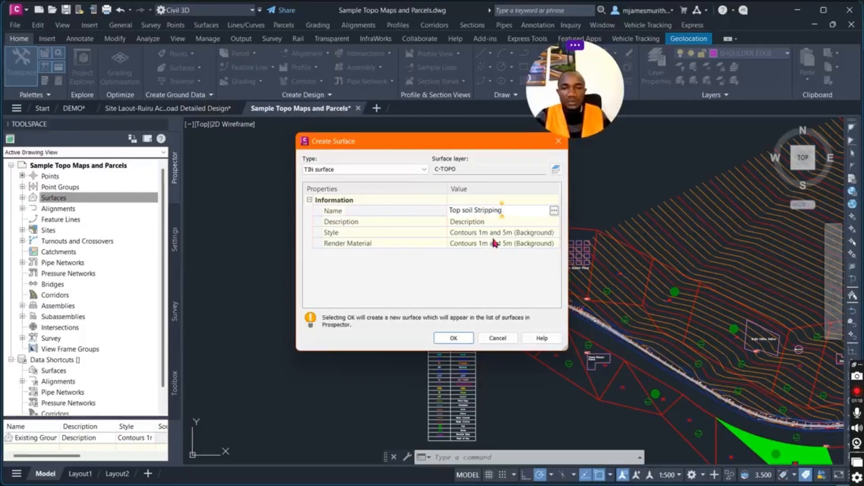
Set the new surface's style to Cut and Fill Banding 0.5m Interval (2D) and create the surface.
left_click(542, 233)
left_click(555, 232)
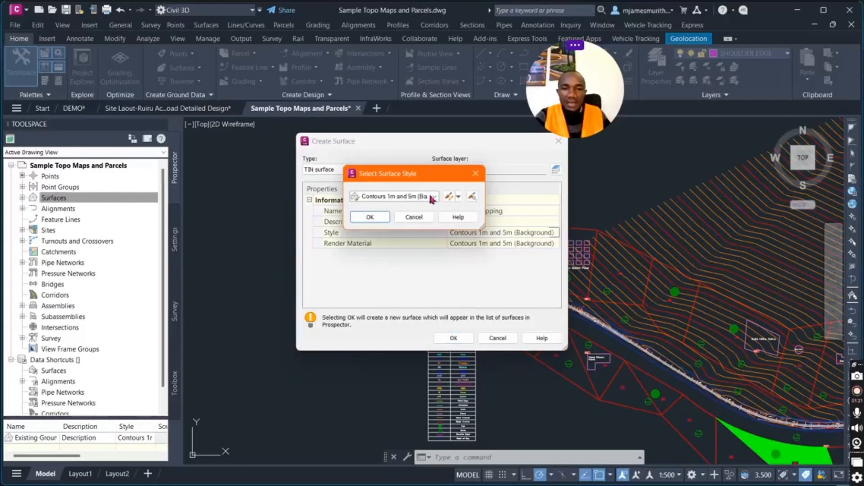
left_click(433, 197)
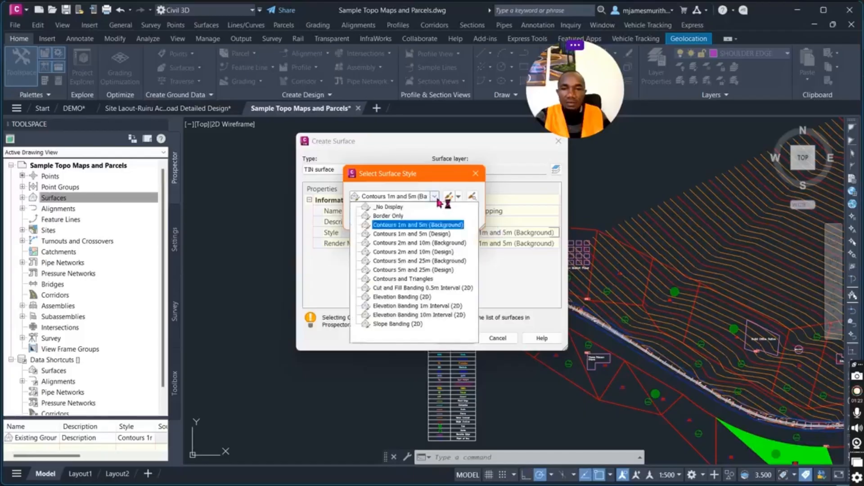
left_click(396, 290)
left_click(370, 218)
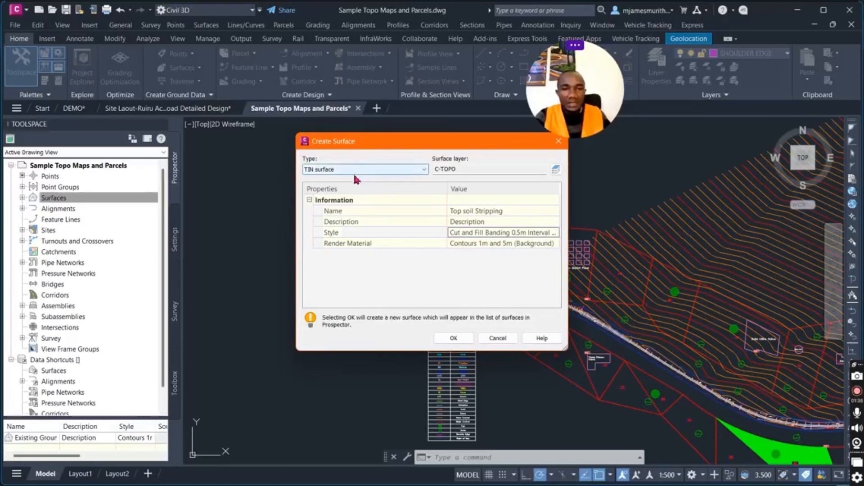
left_click(454, 339)
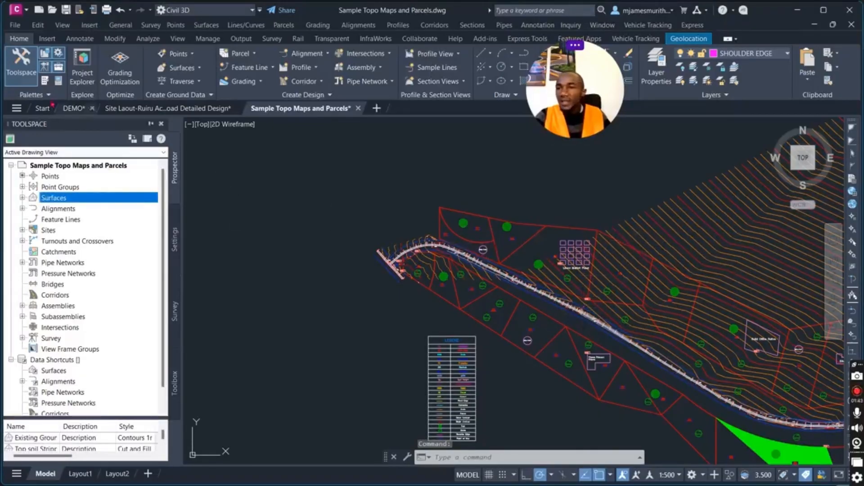
Paste the Existing Ground surface into the Top soil Stripping surface as a definition edit.
left_click(22, 197)
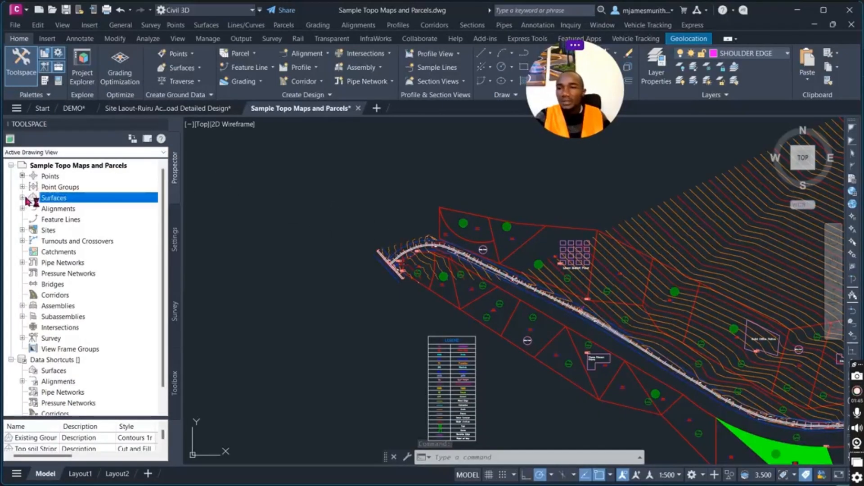
left_click(34, 220)
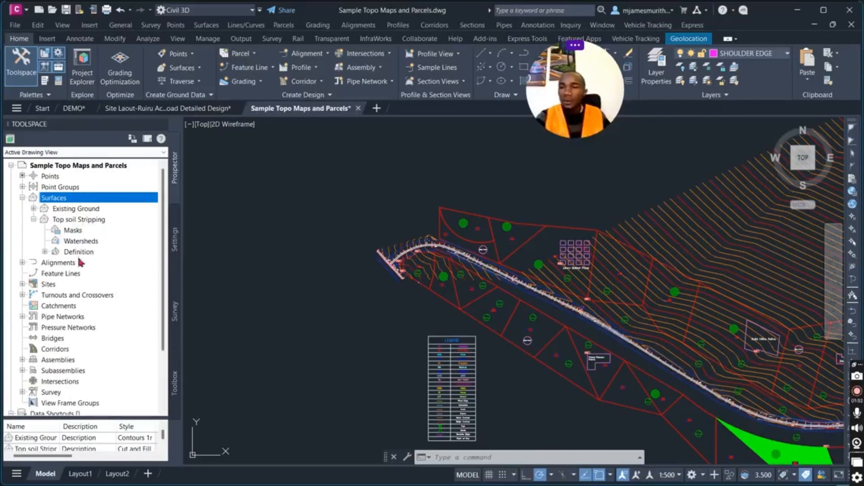
left_click(45, 252)
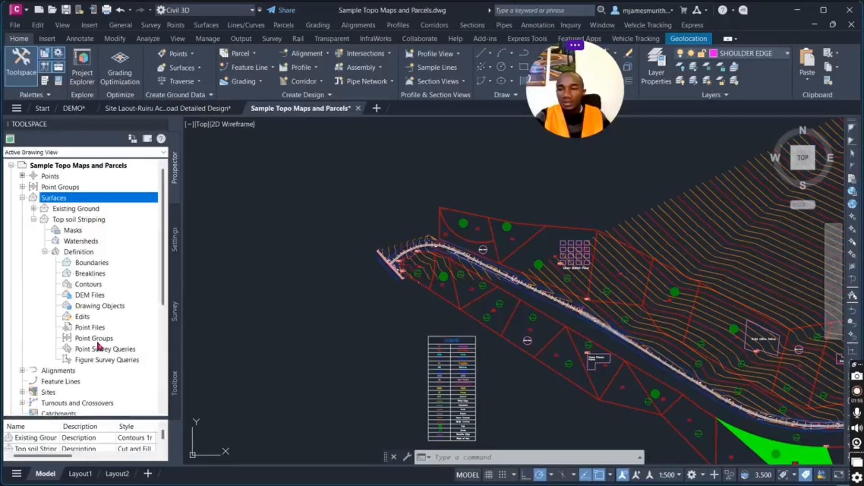
left_click(94, 340)
left_click(88, 319)
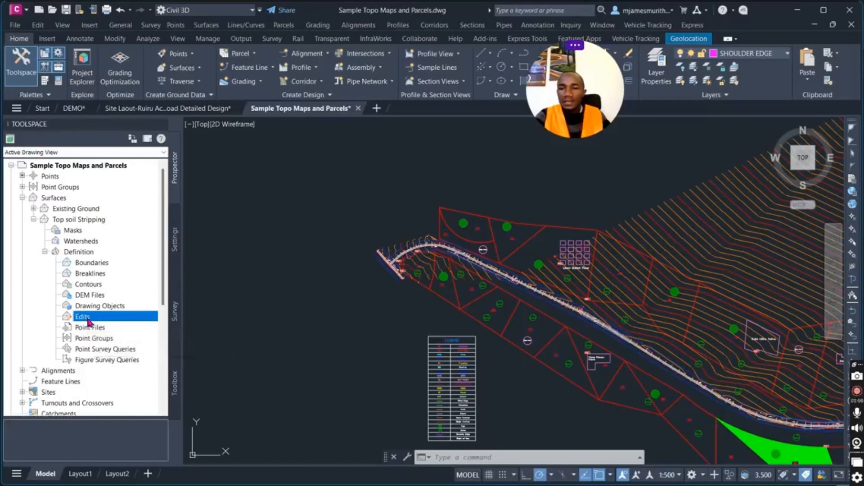
right_click(89, 321)
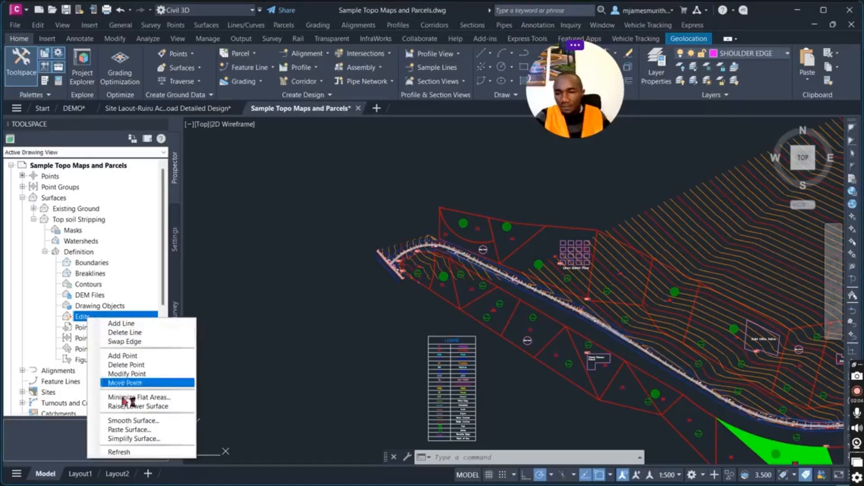
left_click(130, 430)
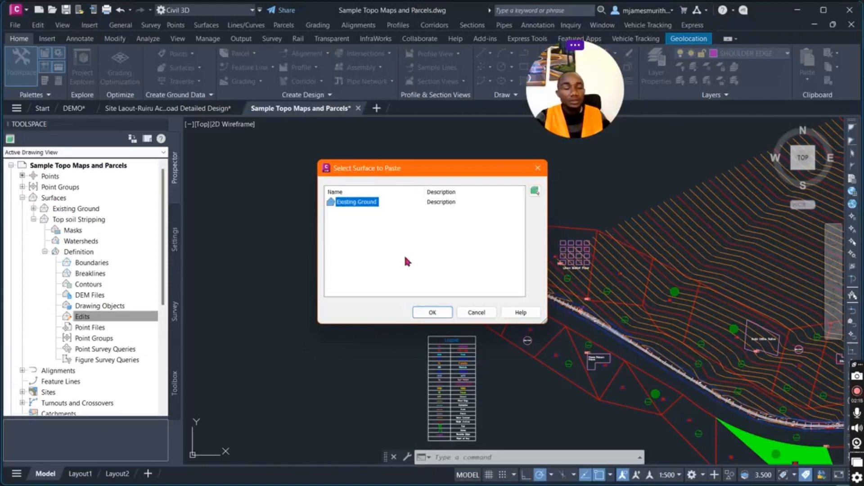
left_click(428, 313)
Examine the extent and banding of the pasted Top soil Stripping surface across the site.
scroll(390, 308, "down", 3)
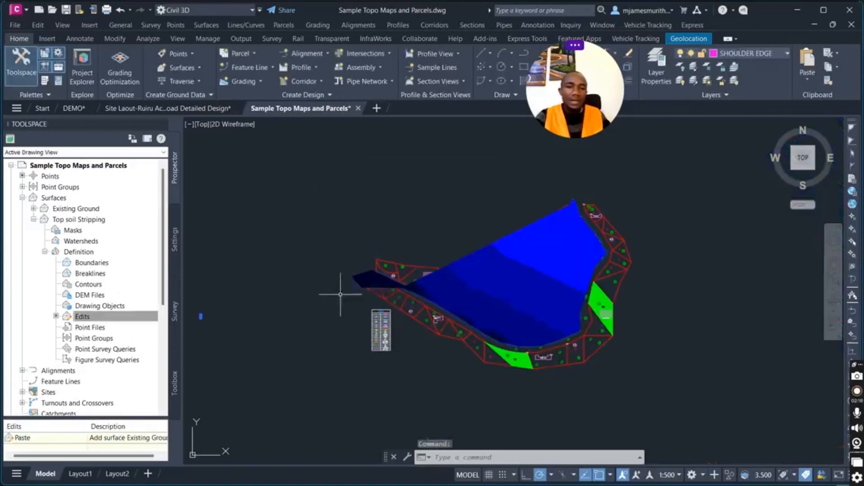
scroll(575, 276, "up", 4)
scroll(532, 279, "down", 2)
scroll(363, 276, "up", 3)
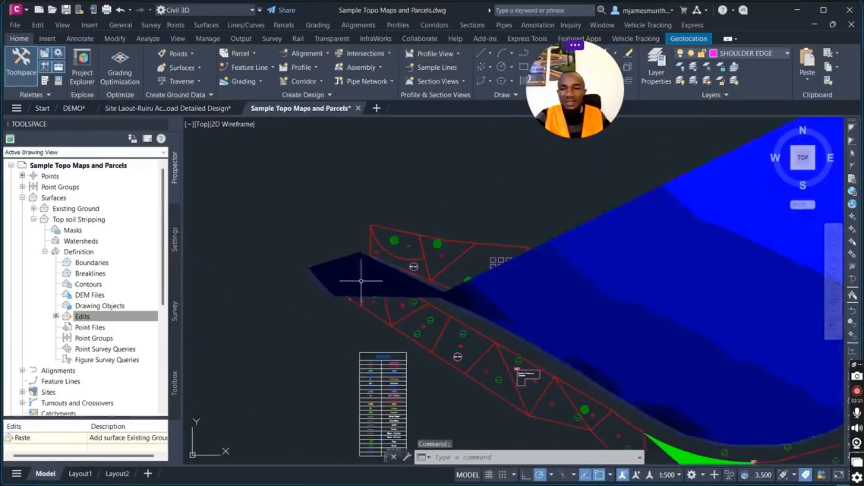
scroll(666, 228, "down", 3)
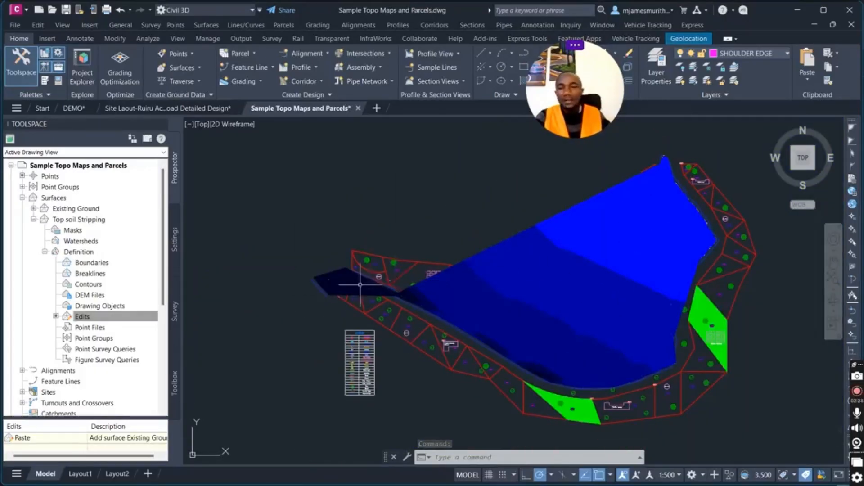
scroll(347, 285, "up", 1)
scroll(276, 304, "up", 1)
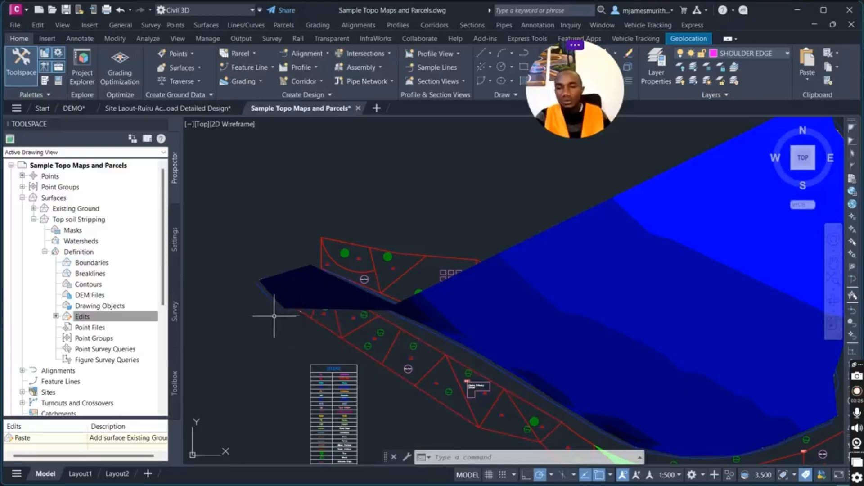
Lower the whole Top soil Stripping surface by adding -0.2 m to all its elevations.
right_click(104, 319)
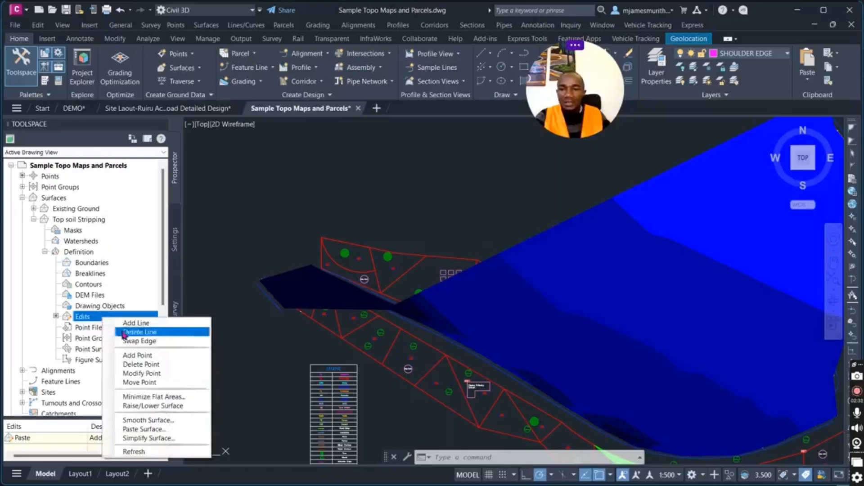
left_click(54, 220)
left_click(84, 318)
right_click(86, 319)
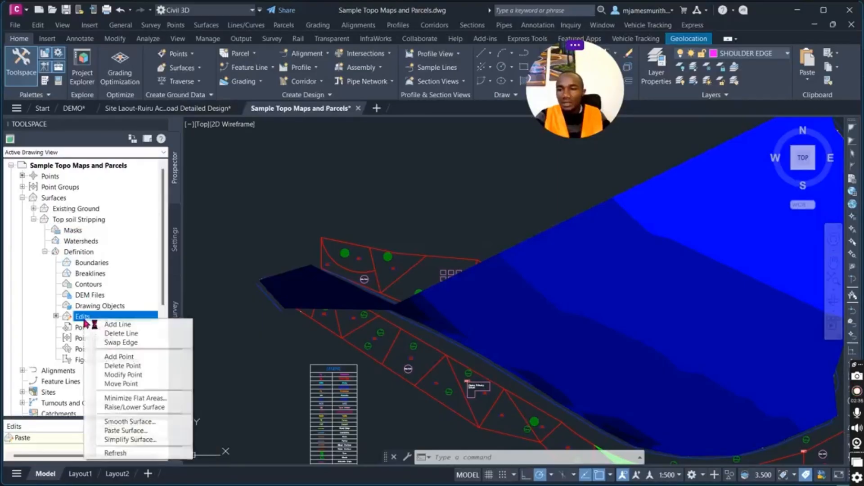
left_click(149, 408)
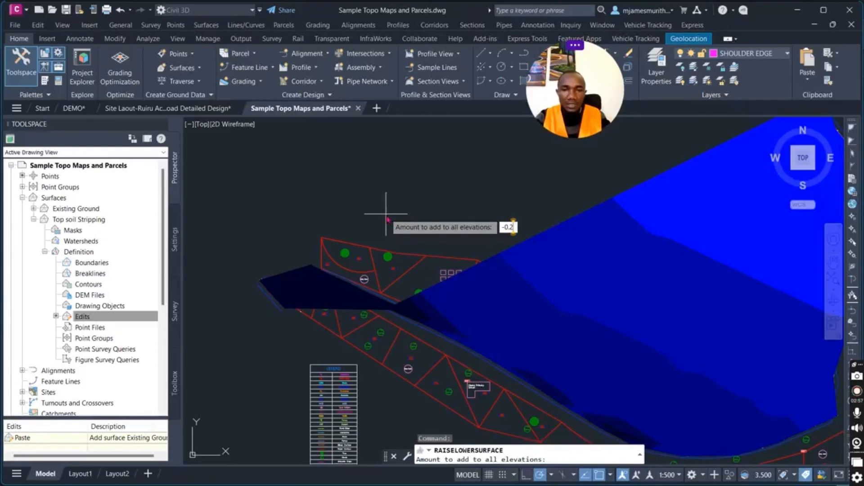
key("Return")
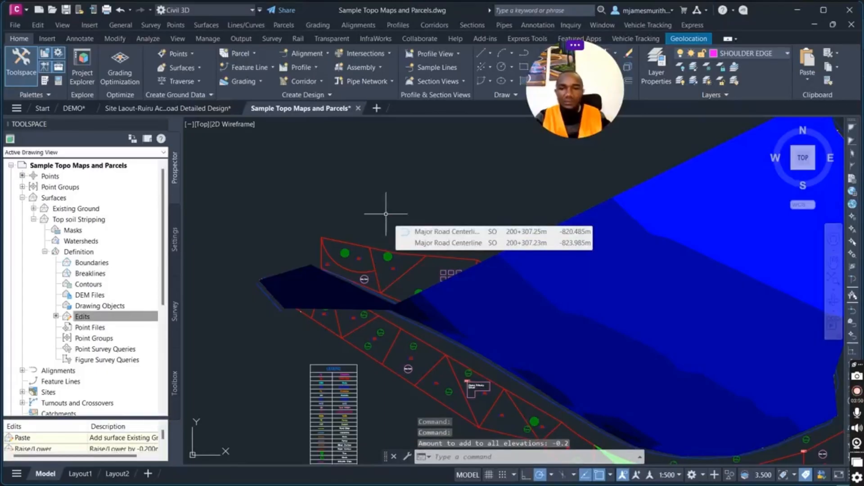
scroll(382, 309, "down", 4)
scroll(548, 311, "up", 6)
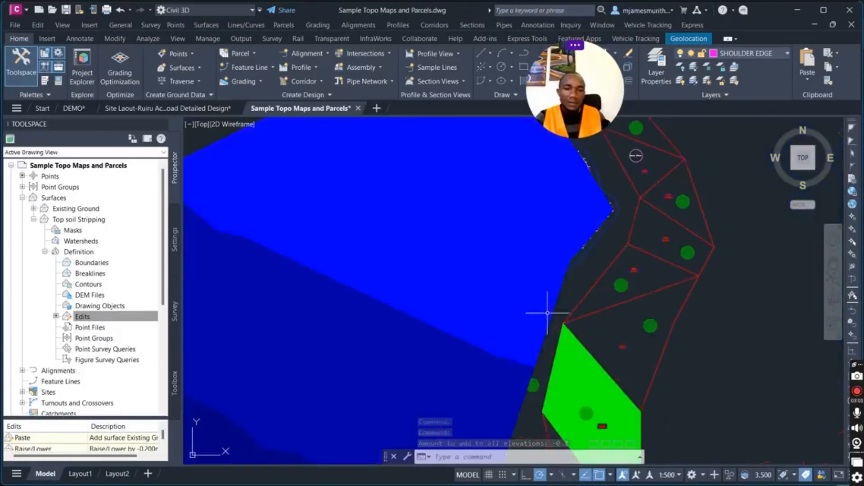
Review the Raise/Lower entry and its description in the Top soil Stripping surface's list of edits.
scroll(548, 313, "up", 2)
scroll(585, 282, "down", 4)
scroll(124, 435, "down", 1)
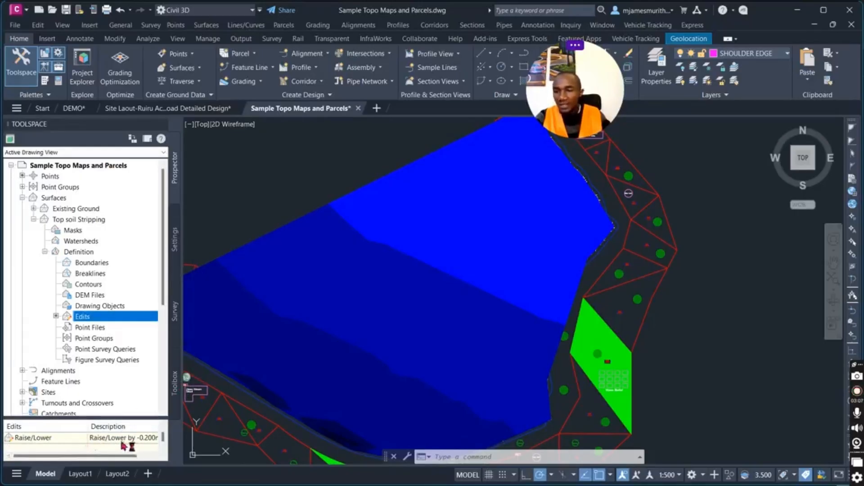
left_click(39, 440)
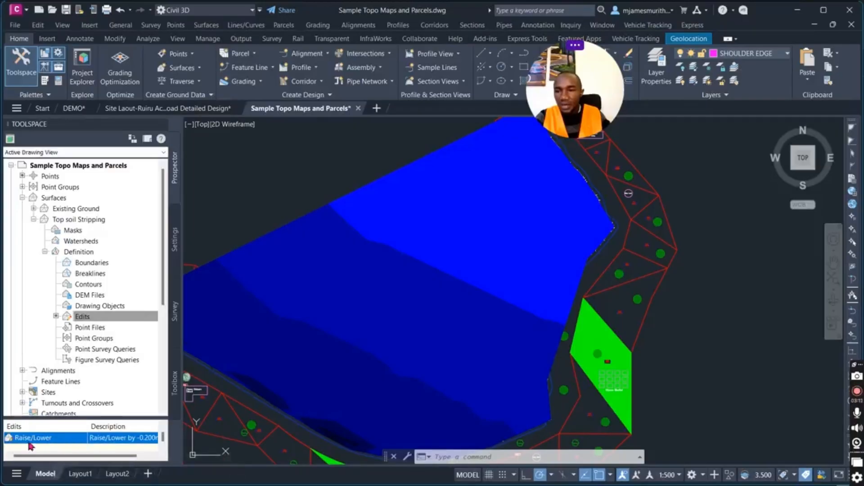
left_click_drag(89, 456, 106, 461)
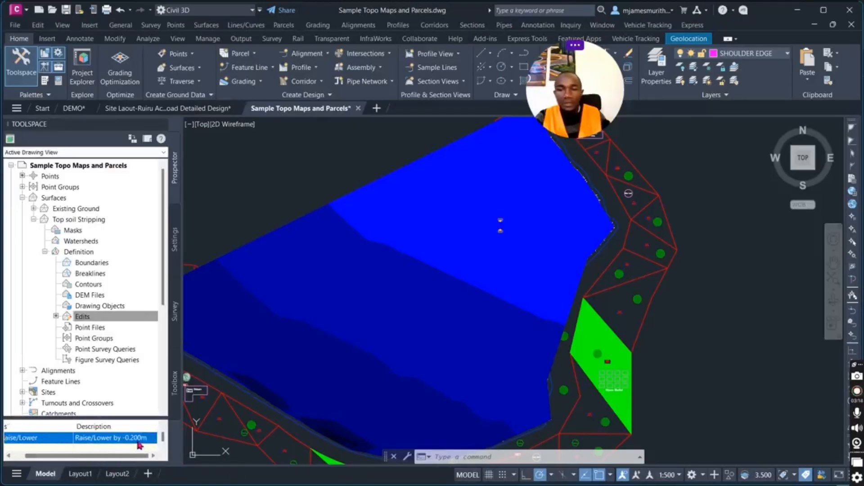
key("Escape")
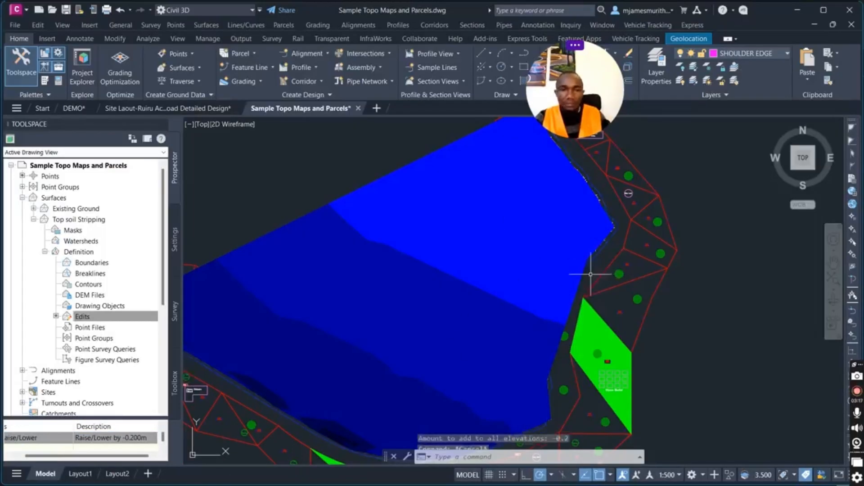
Examine the full extent and elevation banding of the lowered Top soil Stripping surface, from its narrow western end to its eastern boundary.
scroll(590, 279, "down", 8)
scroll(550, 276, "up", 4)
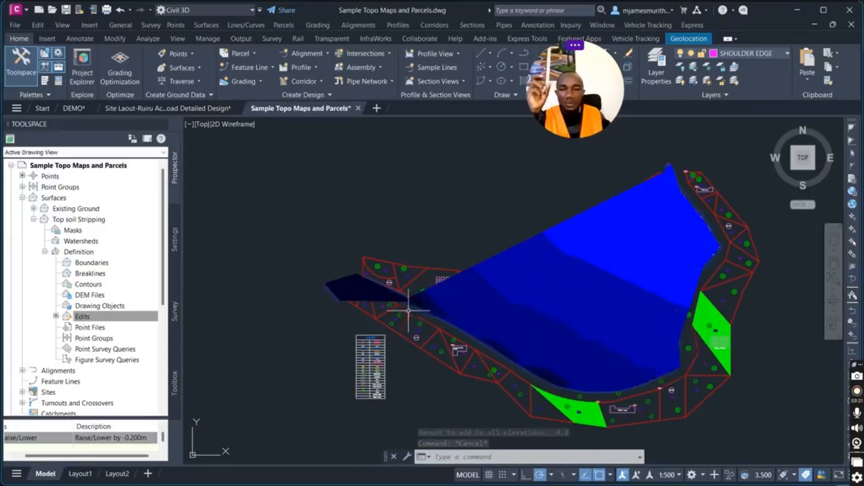
scroll(399, 303, "up", 3)
scroll(353, 303, "down", 3)
scroll(684, 270, "up", 3)
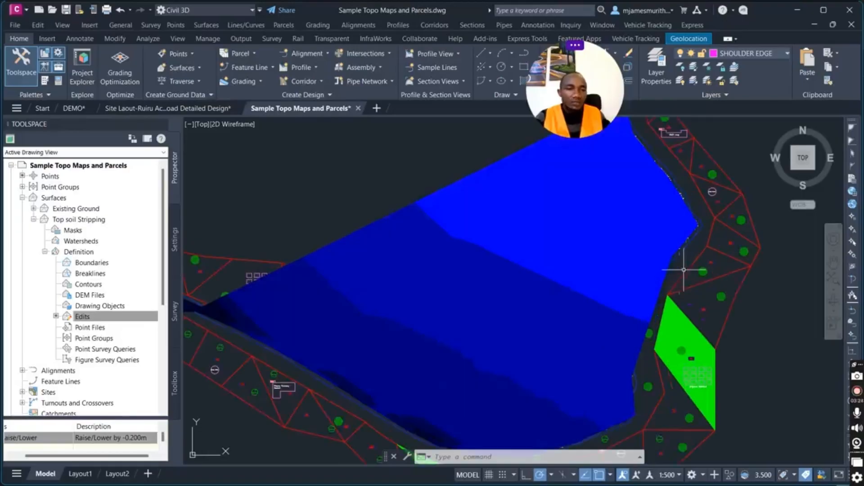
scroll(456, 276, "down", 3)
scroll(305, 293, "up", 3)
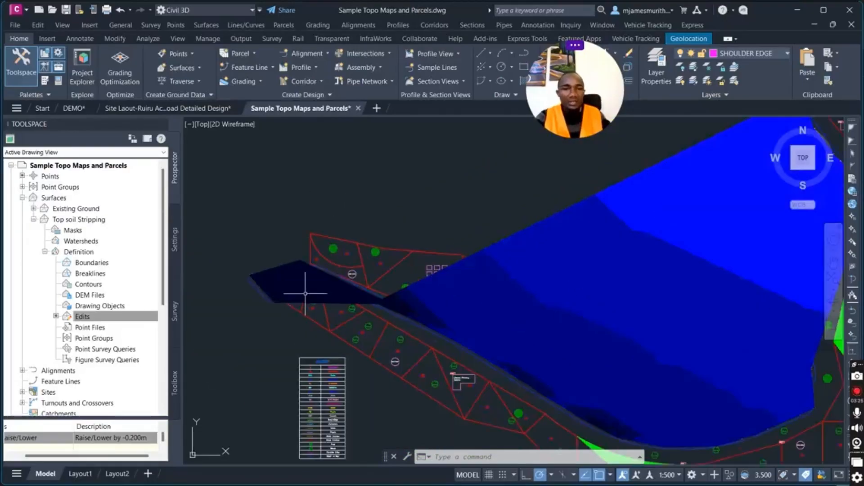
scroll(343, 308, "down", 3)
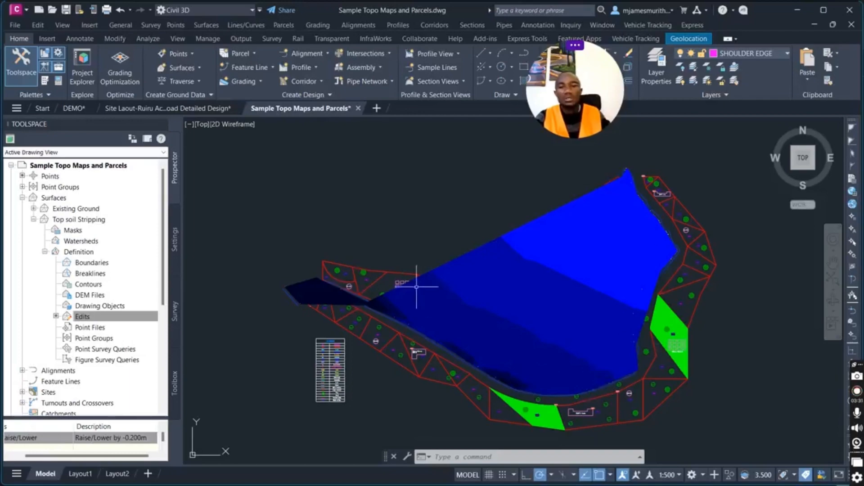
scroll(414, 285, "up", 3)
scroll(448, 275, "down", 1)
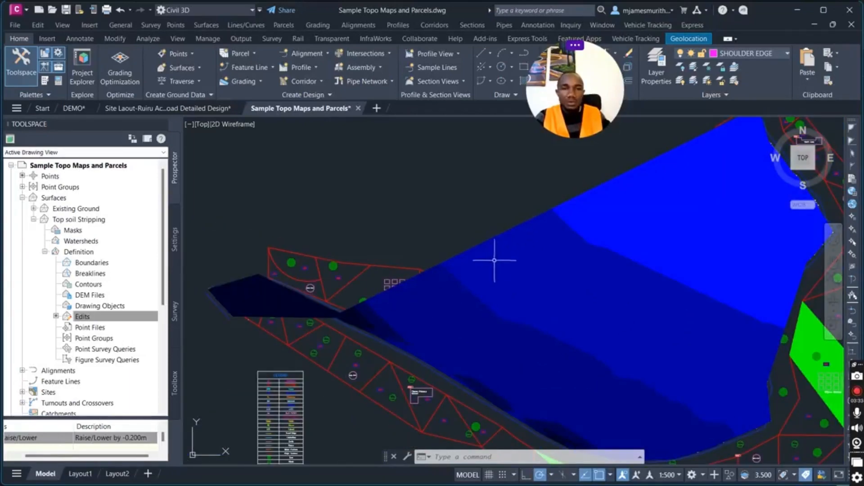
Inspect the overlapping Top soil Stripping and Existing Ground surfaces by selecting each one along the northern boundary.
left_click(473, 256)
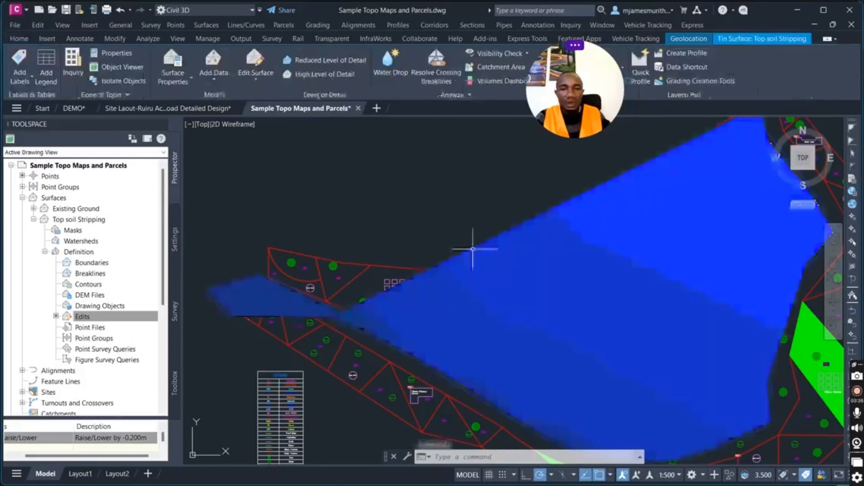
key("Escape")
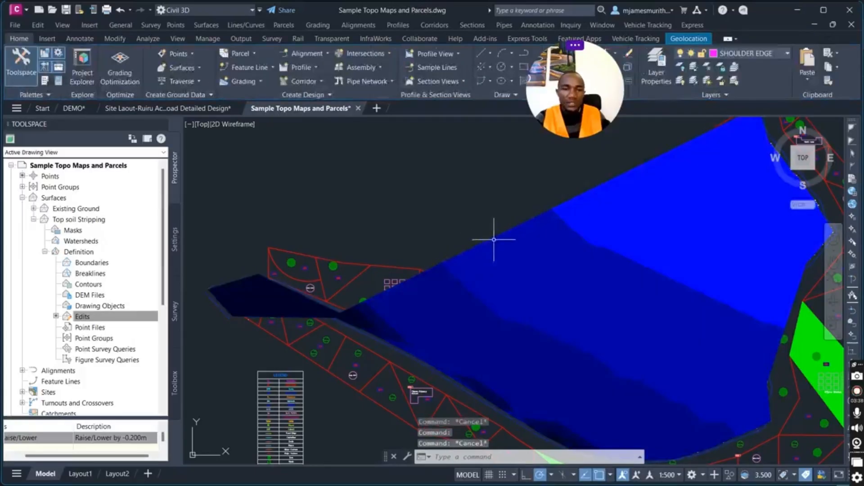
left_click(499, 239)
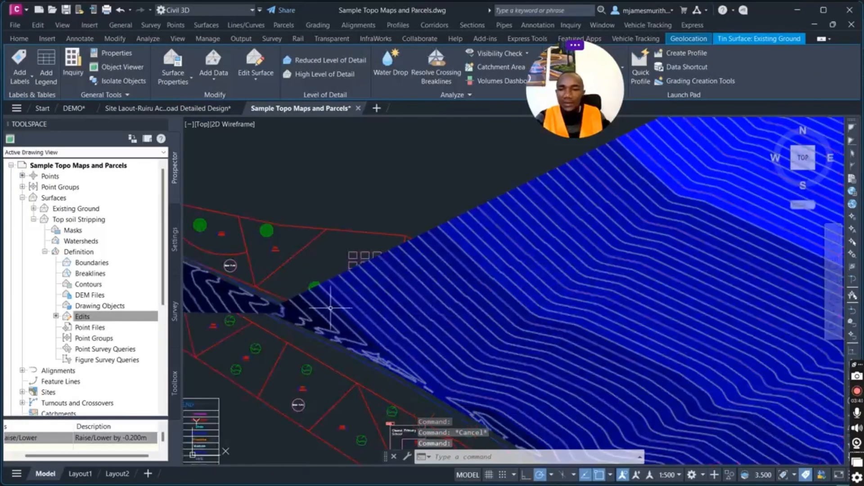
scroll(309, 315, "down", 2)
key("Escape")
scroll(502, 254, "up", 3)
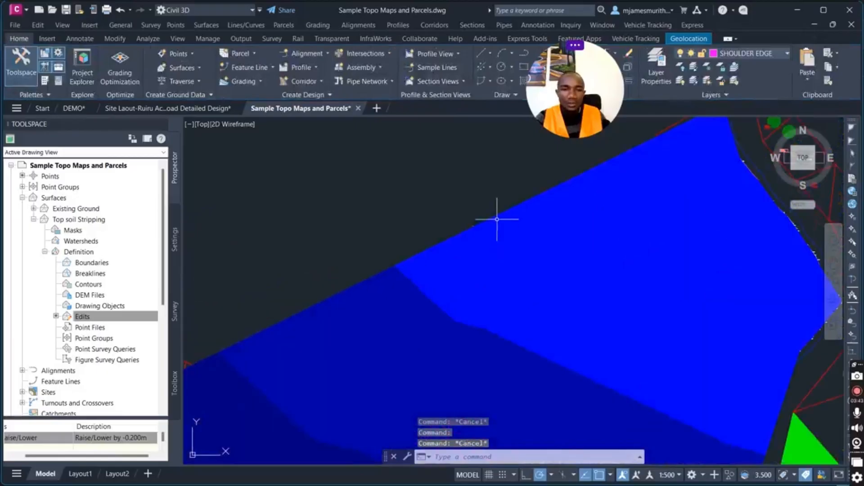
left_click(506, 248)
scroll(487, 270, "down", 5)
scroll(468, 275, "up", 2)
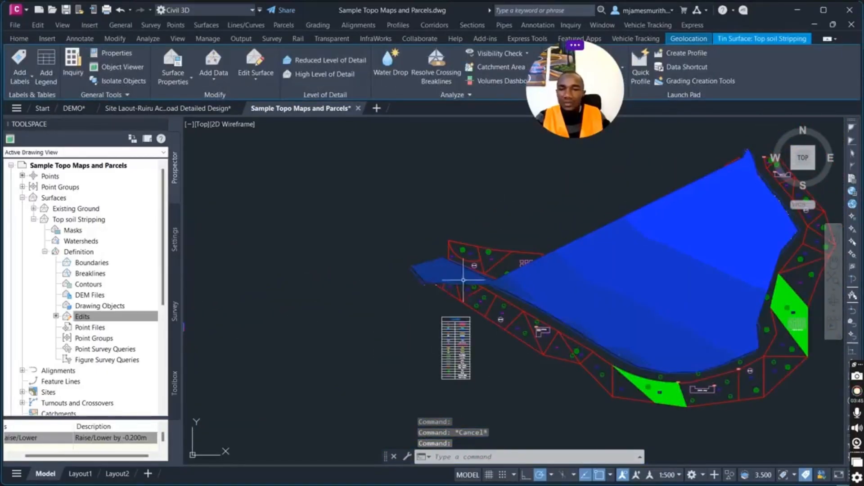
key("Escape")
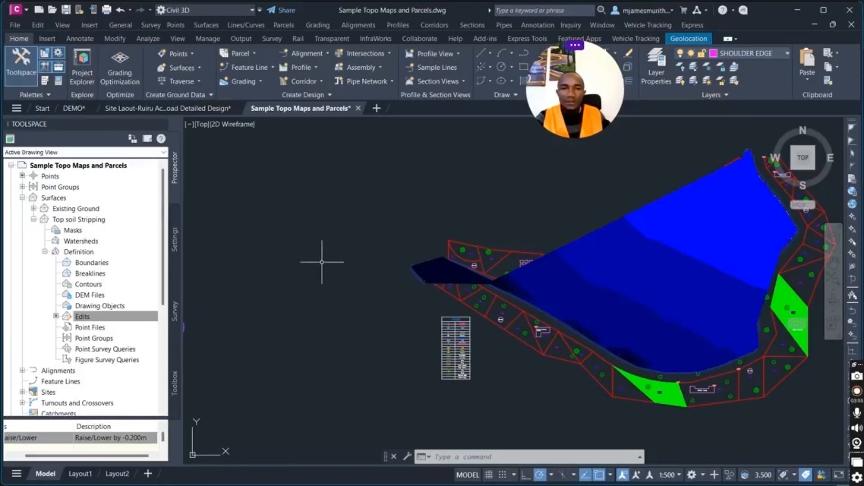
Collapse the Definition and Top soil Stripping branches in the surface tree, and check the Top soil Stripping surface in the drawing.
left_click(44, 251)
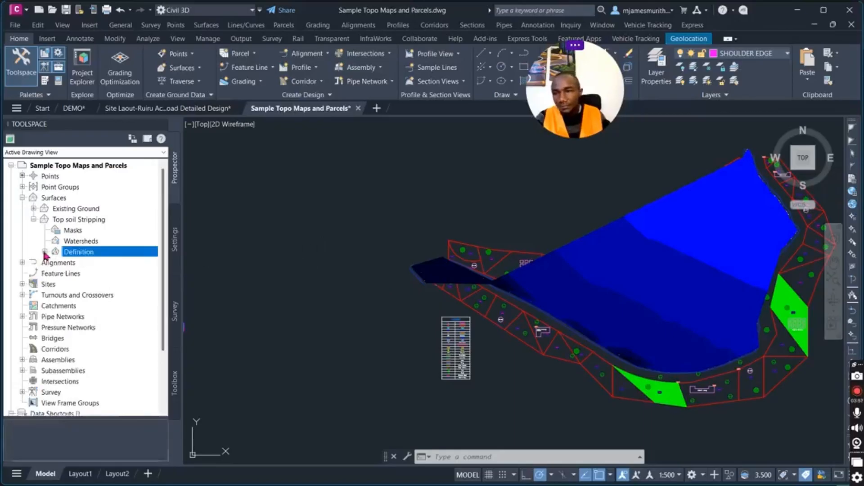
left_click(34, 219)
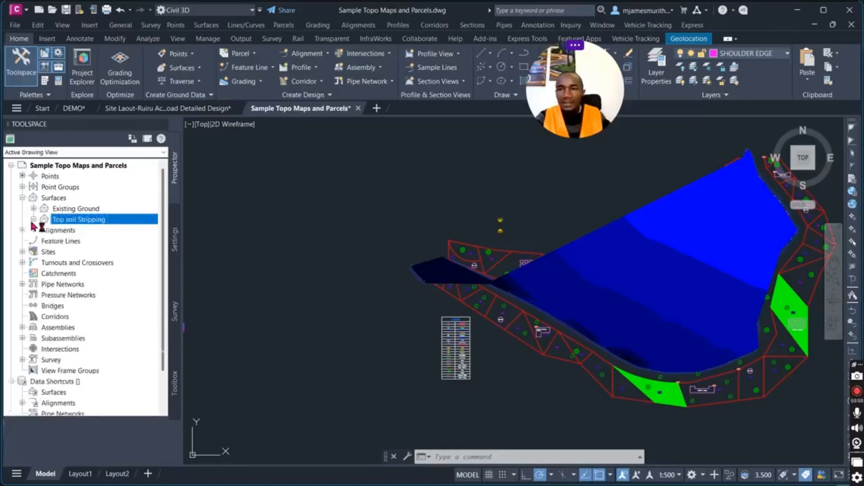
left_click(575, 240)
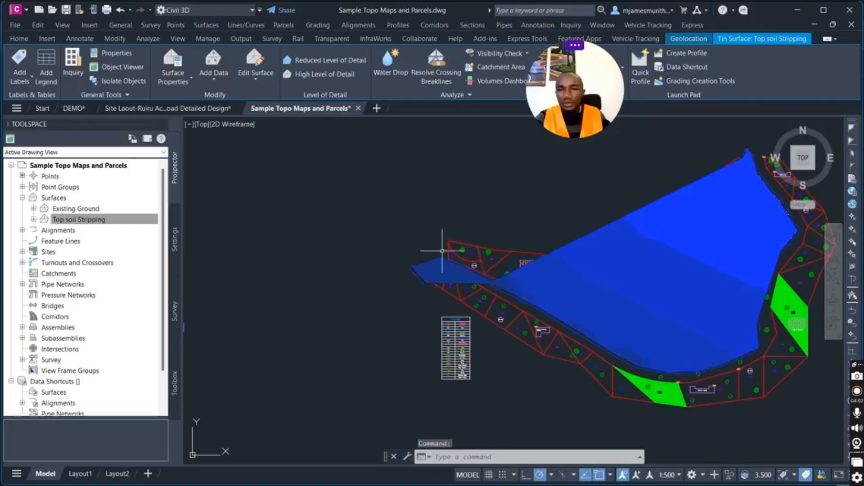
key("Escape")
key("Escape")
Open the Volumes Dashboard from the volume analysis tools.
left_click(84, 41)
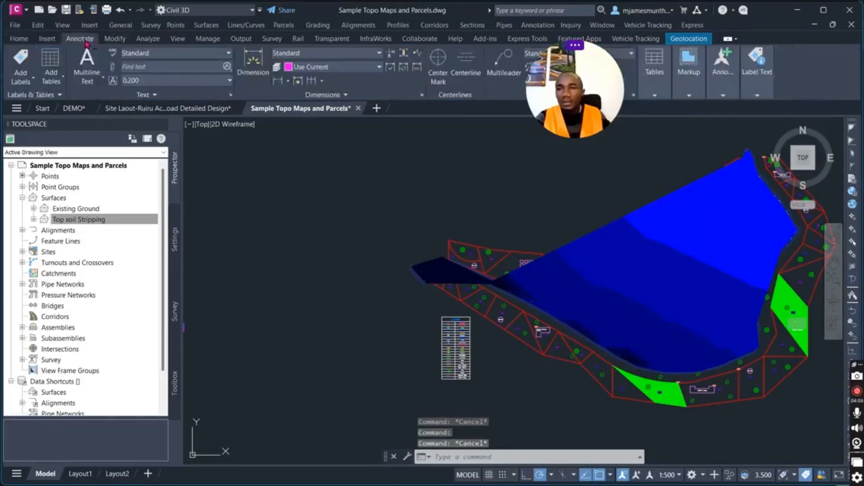
left_click(148, 39)
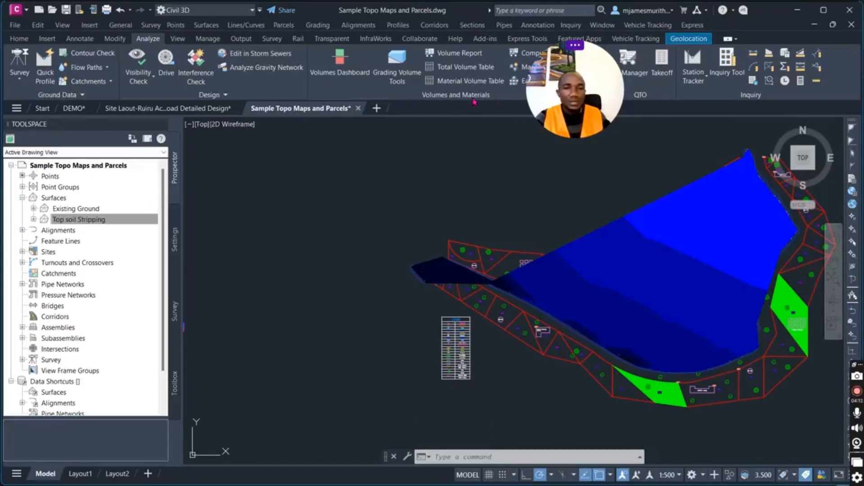
left_click(339, 77)
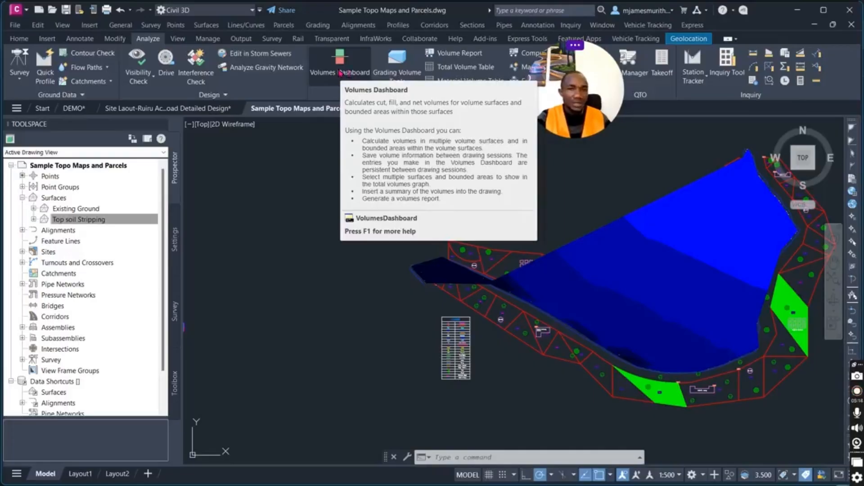
left_click(341, 72)
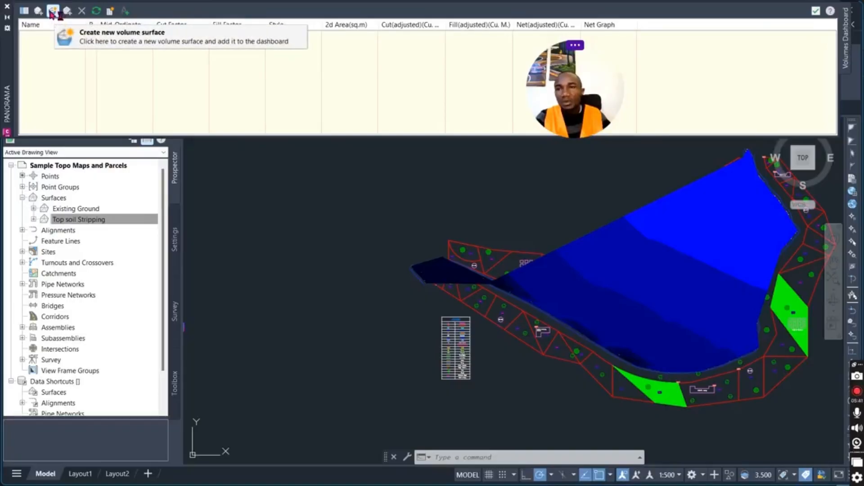
Start a new TIN volume surface from the dashboard and name it Stripping Volumes.
left_click(54, 11)
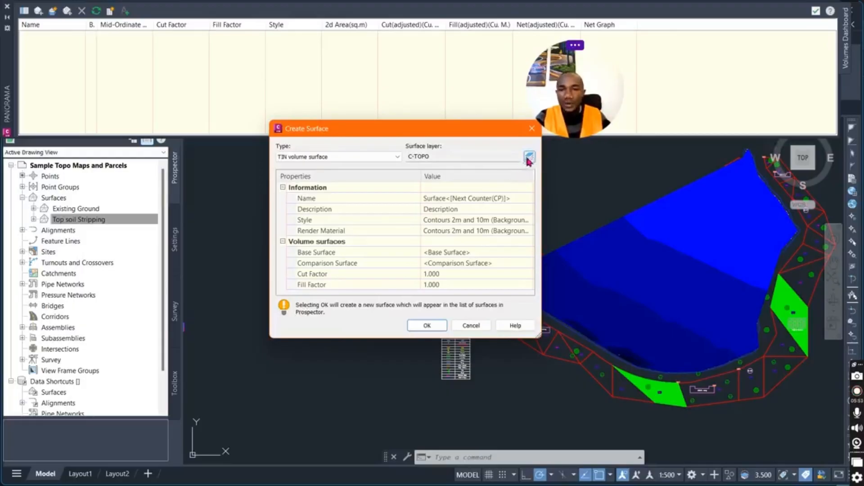
left_click(471, 200)
key("BackSpace")
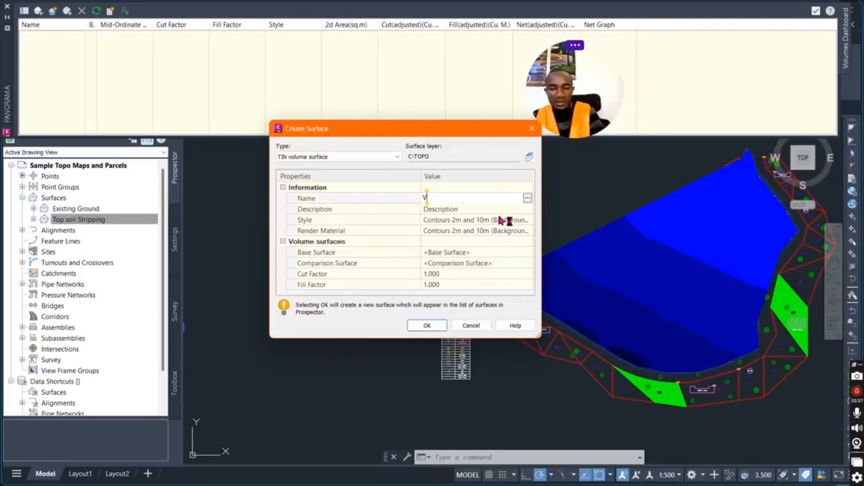
type("Volumes")
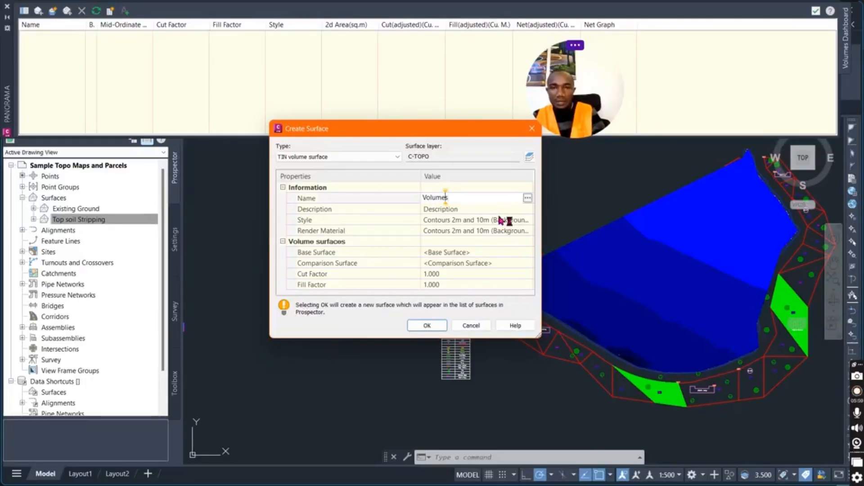
key("Home")
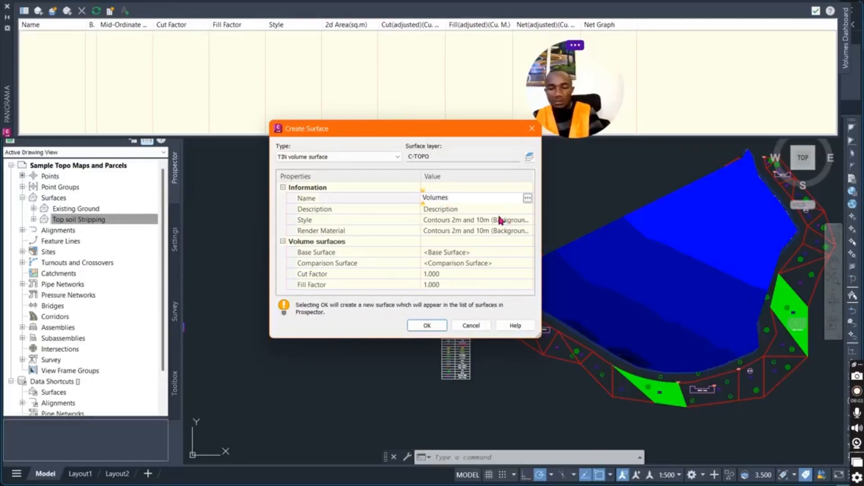
type("Stripping")
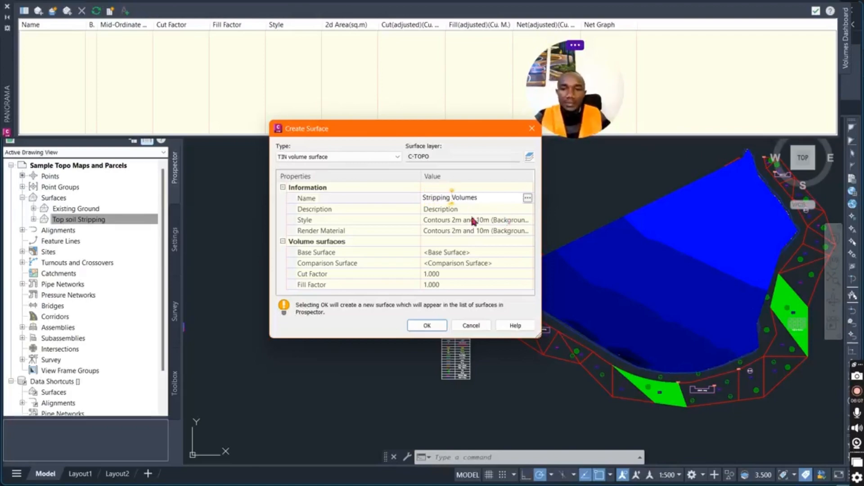
key("Return")
Set the volume surface's description to 200mm Stripping.
left_click(505, 214)
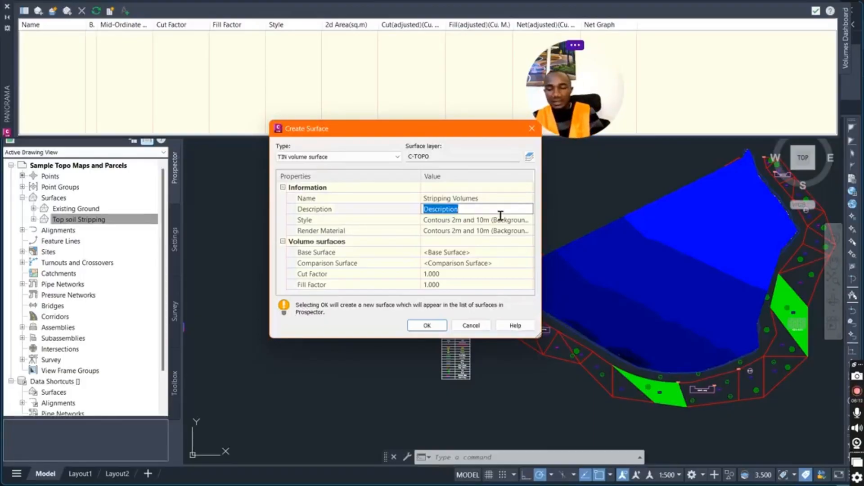
type("200mm Str")
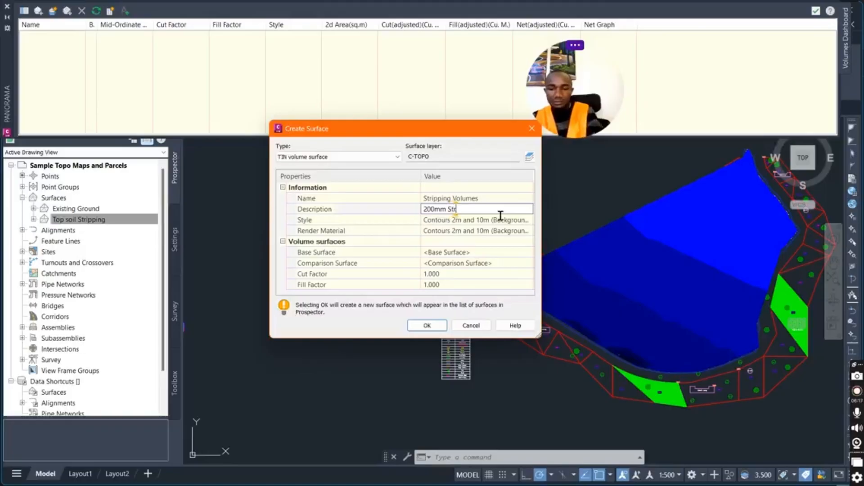
type("ipping")
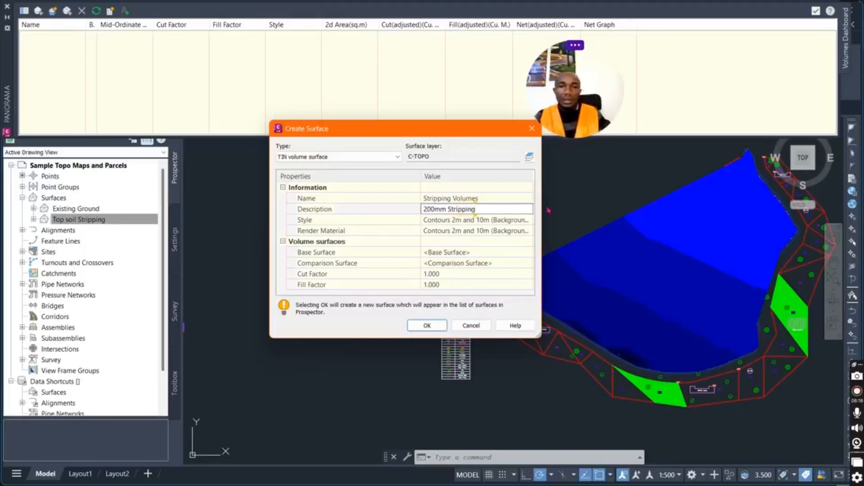
key("Return")
Set the style of the Stripping Volumes surface to Contours 2m and 10m (Design).
left_click(495, 221)
left_click(529, 221)
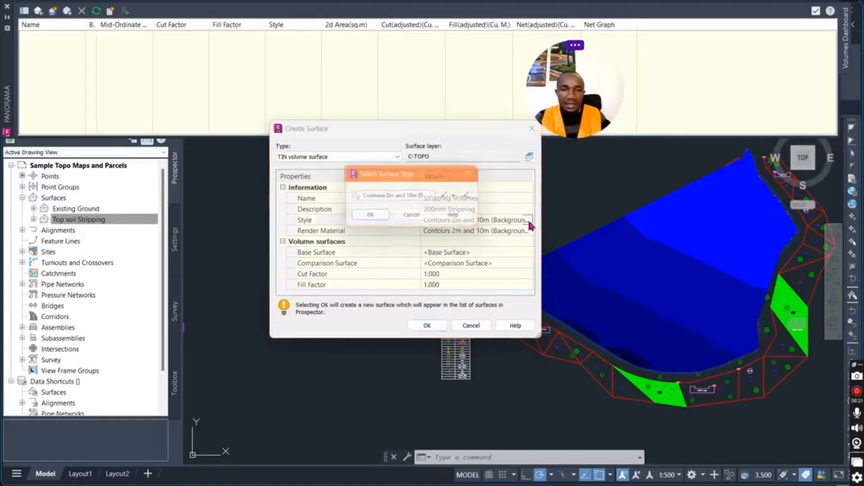
left_click(434, 196)
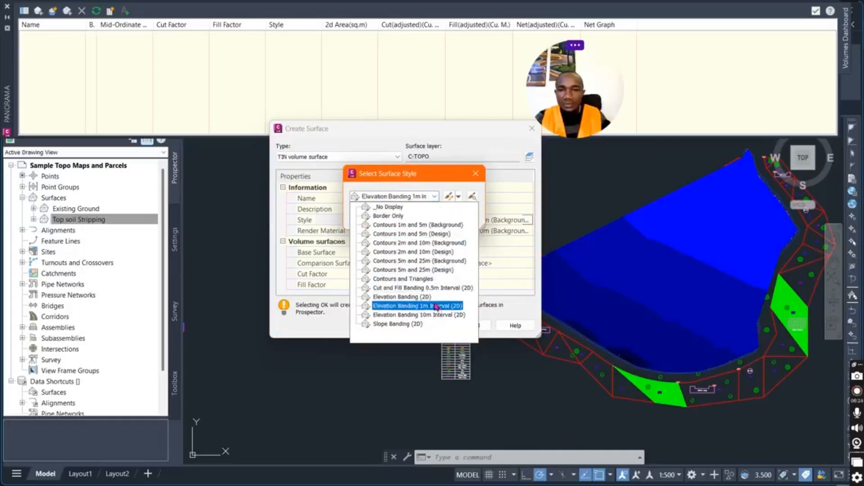
left_click(422, 254)
left_click(380, 216)
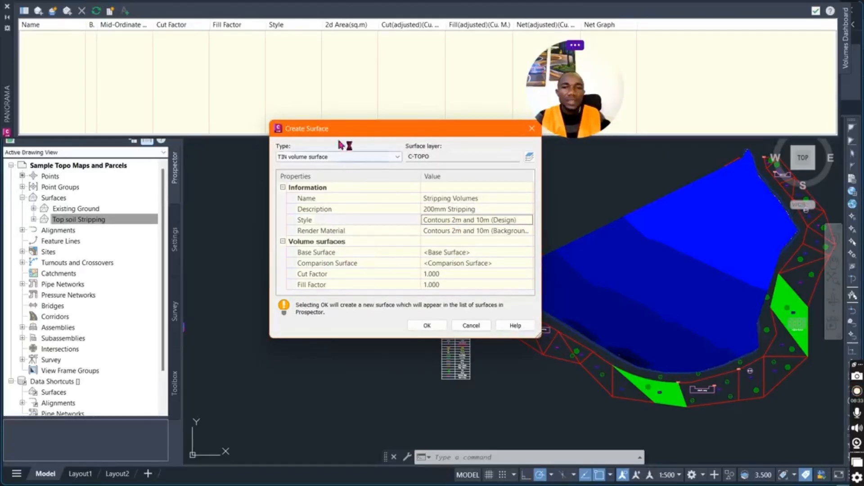
Set Existing Ground as the base surface of the Stripping Volumes surface.
left_click_drag(344, 133, 346, 124)
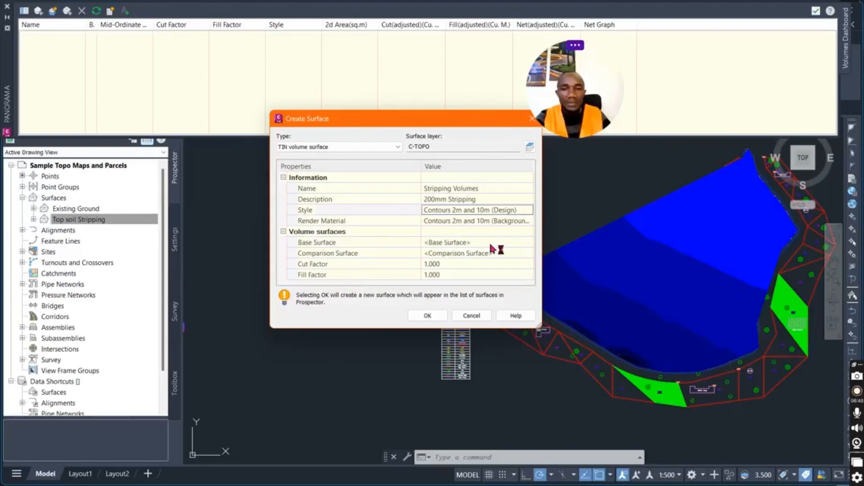
left_click(474, 243)
left_click(528, 243)
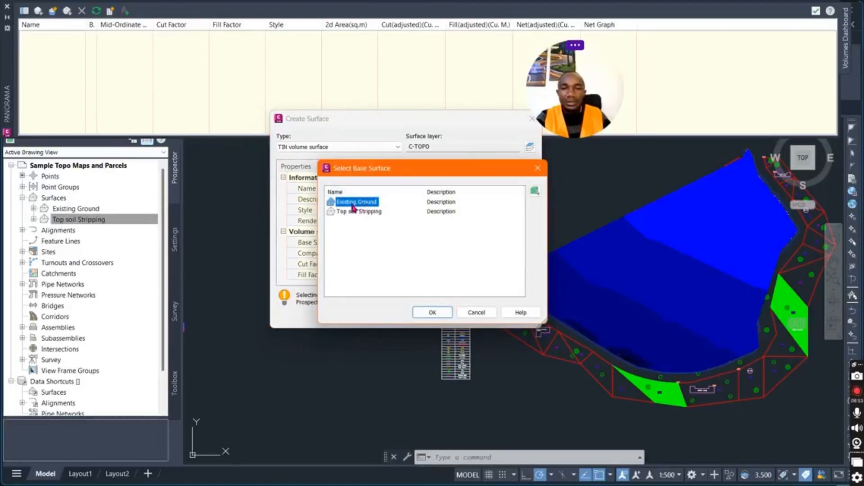
left_click(436, 317)
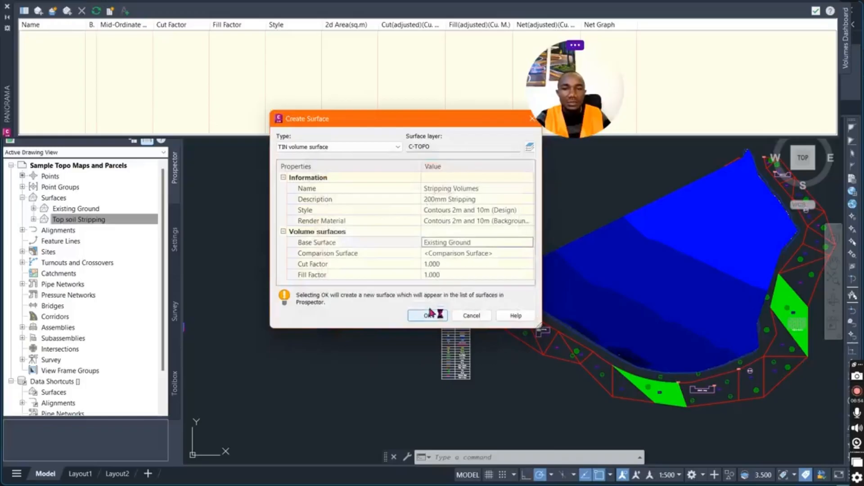
Set Top soil Stripping as the comparison surface and create the volume surface.
left_click(486, 253)
left_click(527, 253)
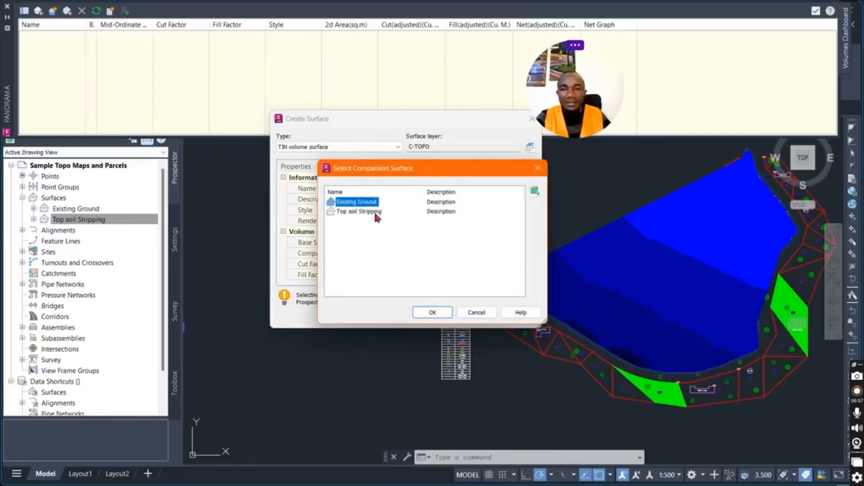
left_click(374, 211)
left_click(431, 313)
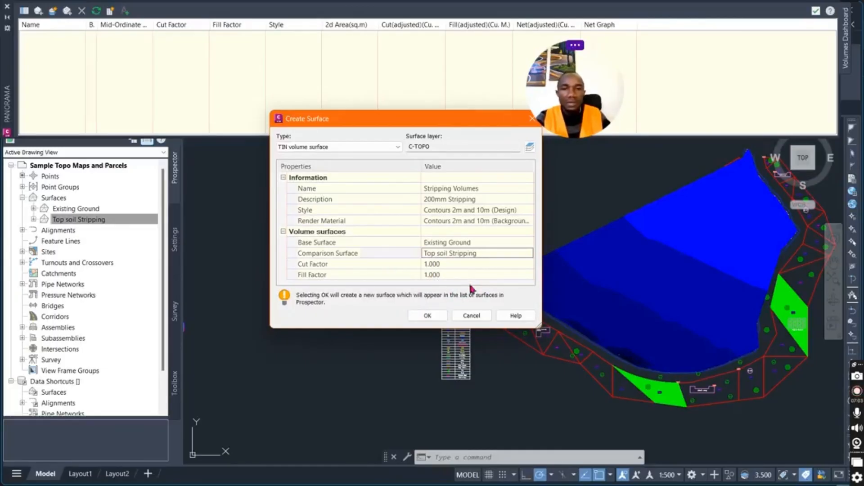
left_click(427, 315)
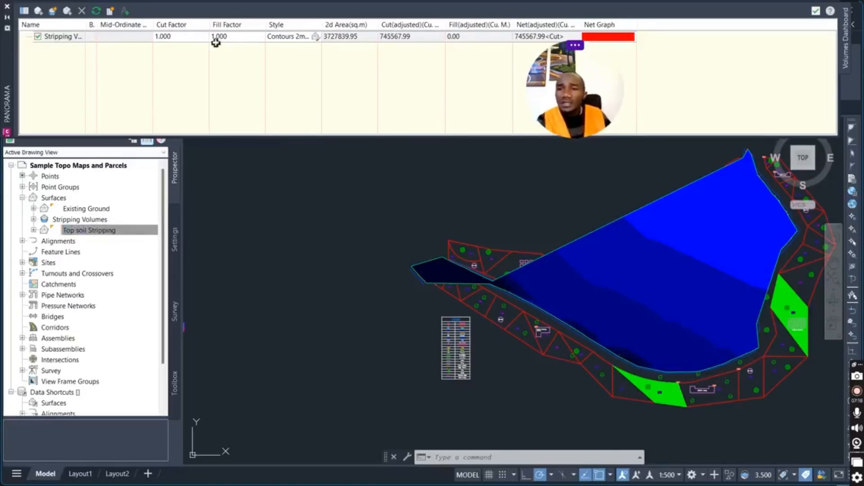
Review the Stripping Volumes entry in the dashboard, widening the adjusted cut column to read its volumes.
left_click(349, 39)
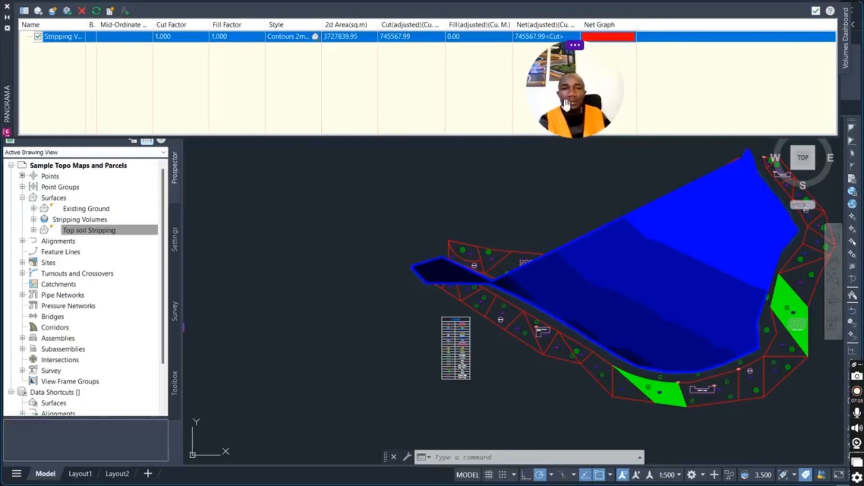
left_click_drag(566, 105, 376, 345)
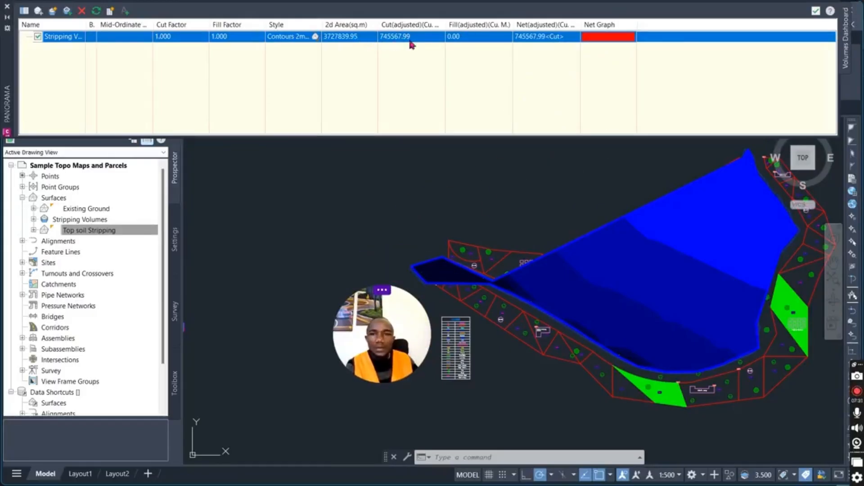
left_click_drag(445, 25, 459, 26)
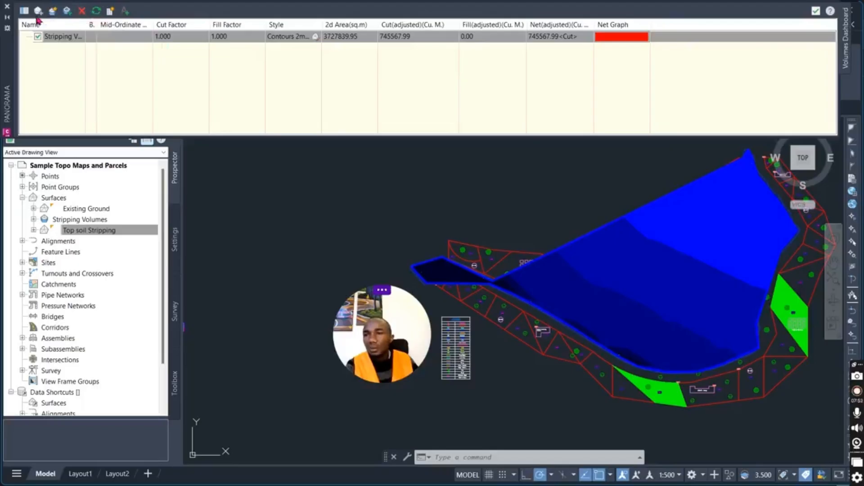
left_click(466, 40)
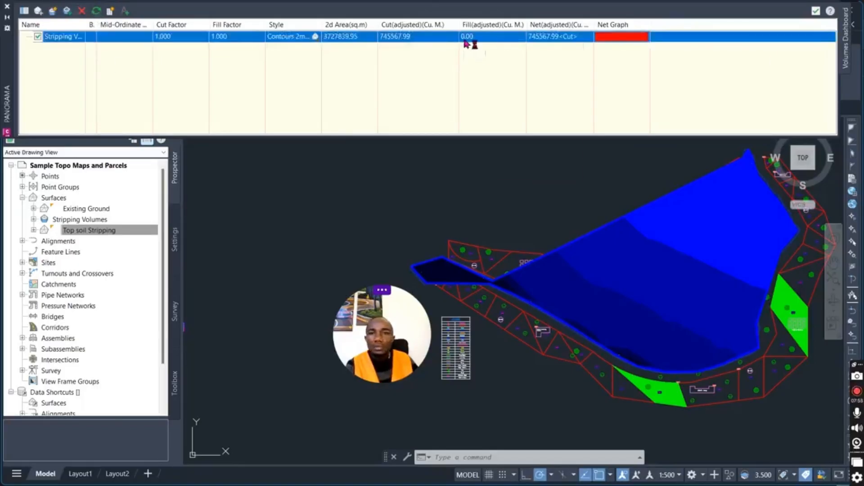
right_click(465, 40)
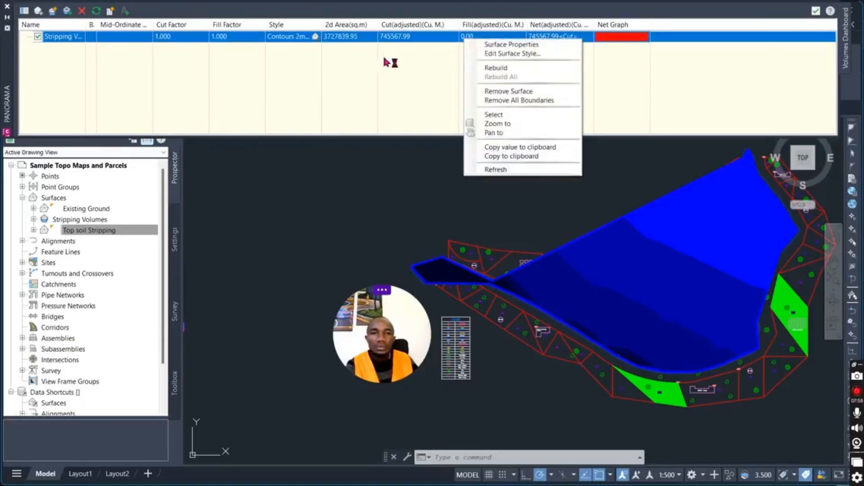
left_click(221, 100)
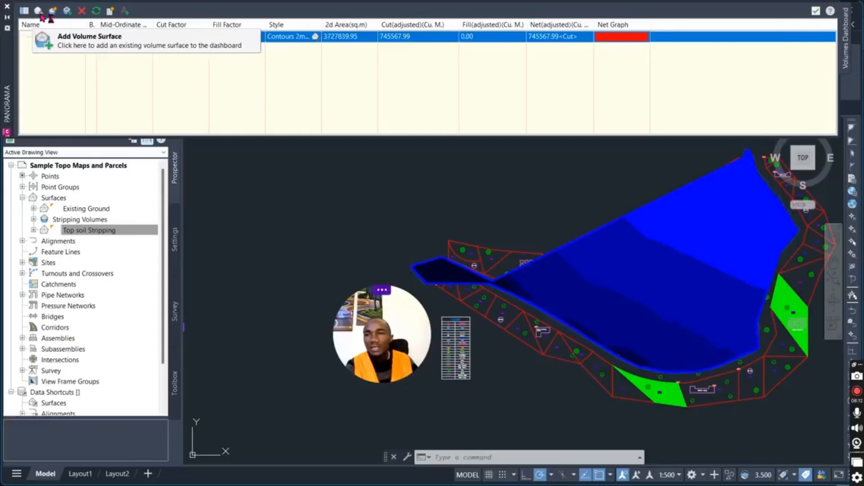
Generate the cut/fill report for Stripping Volumes, review it in the browser and return to Civil 3D.
left_click(110, 11)
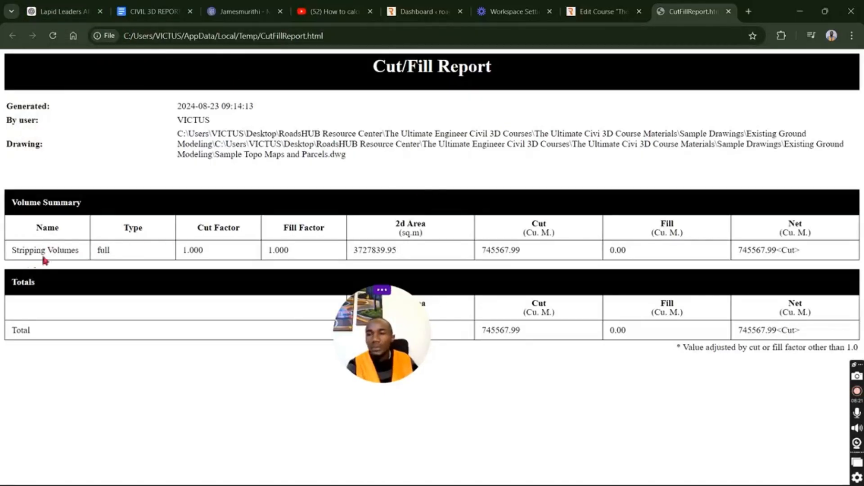
left_click(800, 12)
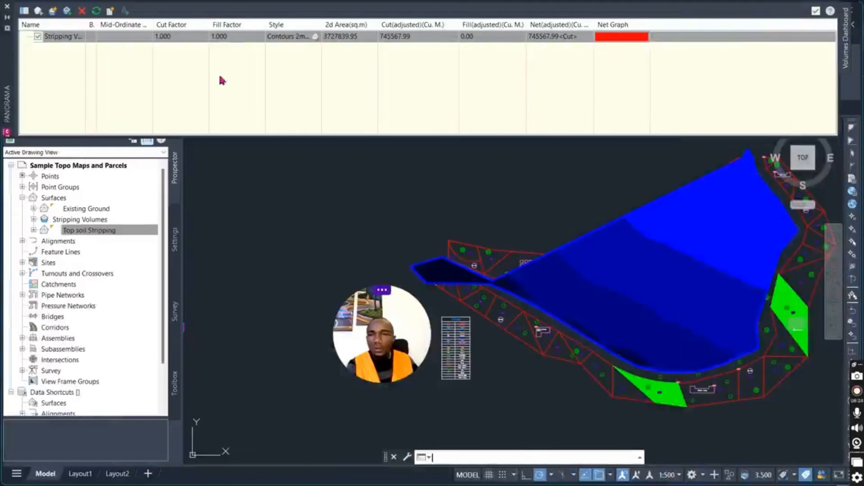
left_click(109, 13)
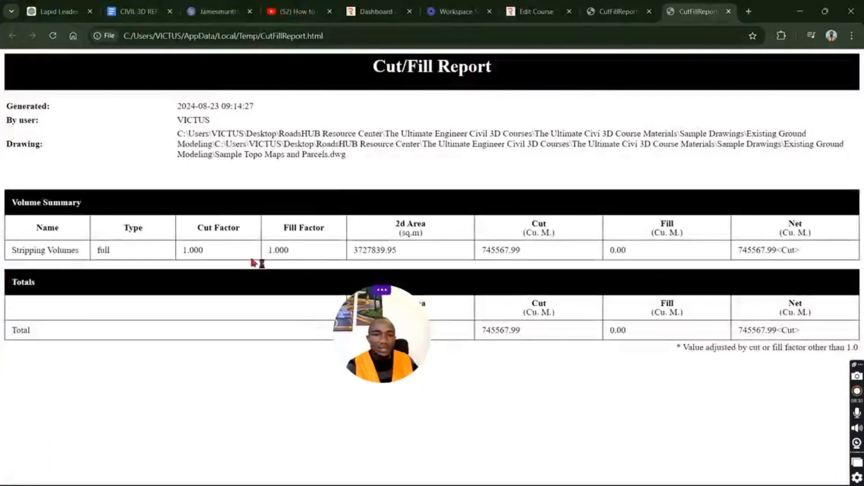
left_click_drag(403, 343, 379, 399)
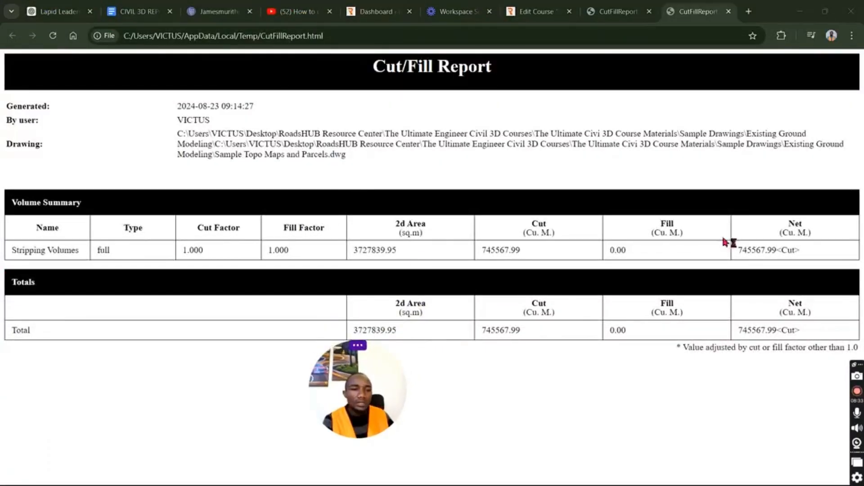
left_click(754, 248)
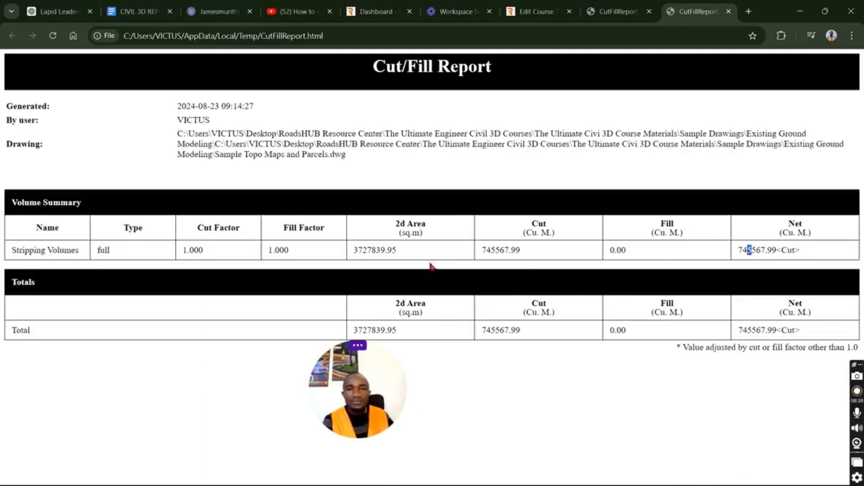
left_click_drag(370, 404, 365, 400)
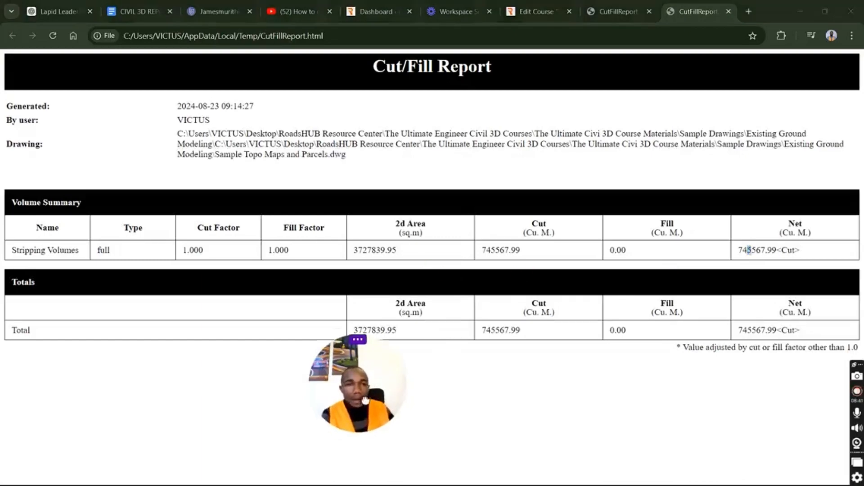
left_click(800, 11)
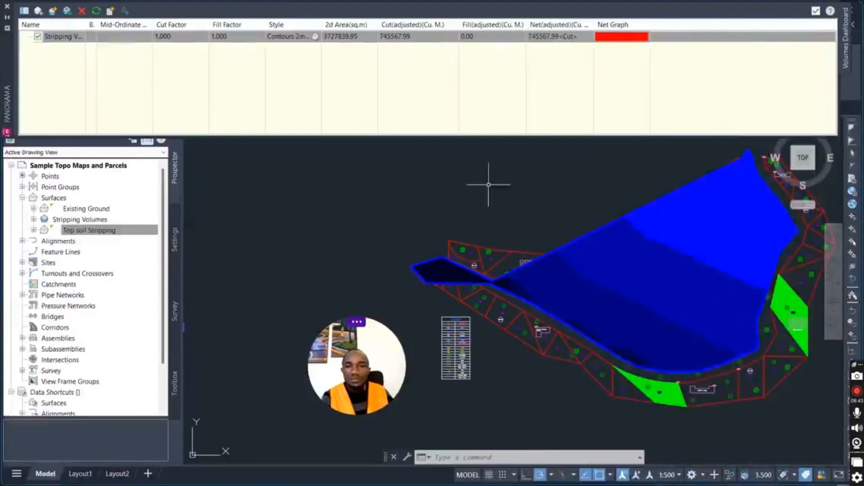
Examine the surface's outline against the surrounding parcels, especially around its narrow western end.
scroll(454, 287, "up", 4)
scroll(315, 251, "up", 2)
scroll(315, 257, "down", 5)
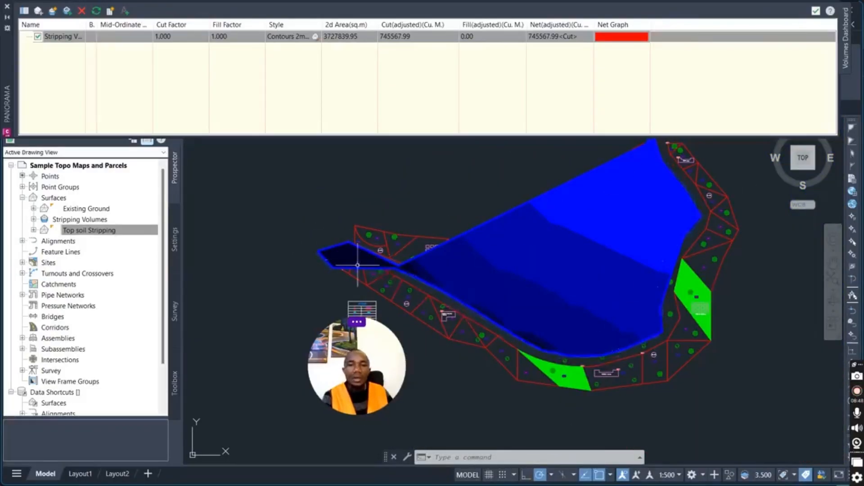
scroll(349, 255, "up", 2)
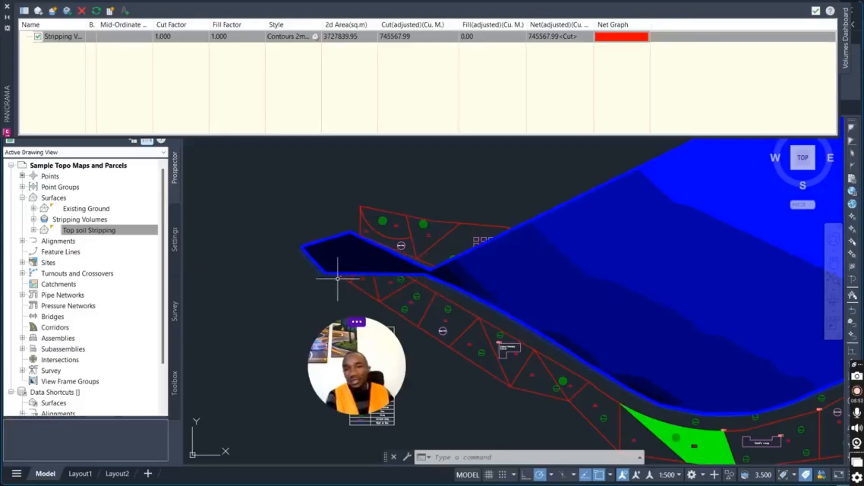
scroll(299, 302, "down", 2)
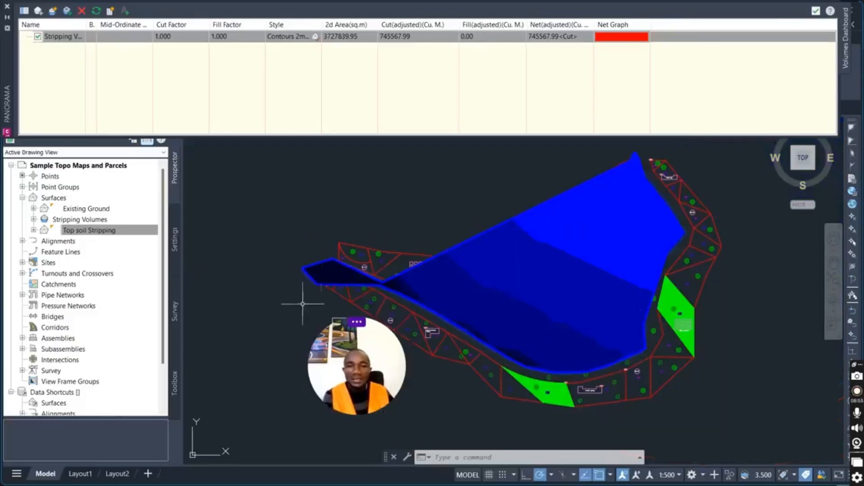
scroll(585, 378, "up", 3)
scroll(437, 291, "down", 2)
scroll(245, 236, "up", 6)
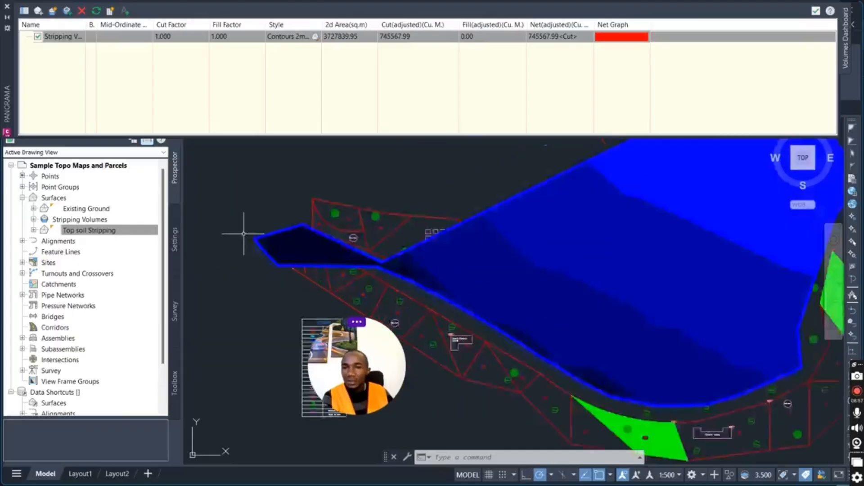
scroll(252, 255, "down", 6)
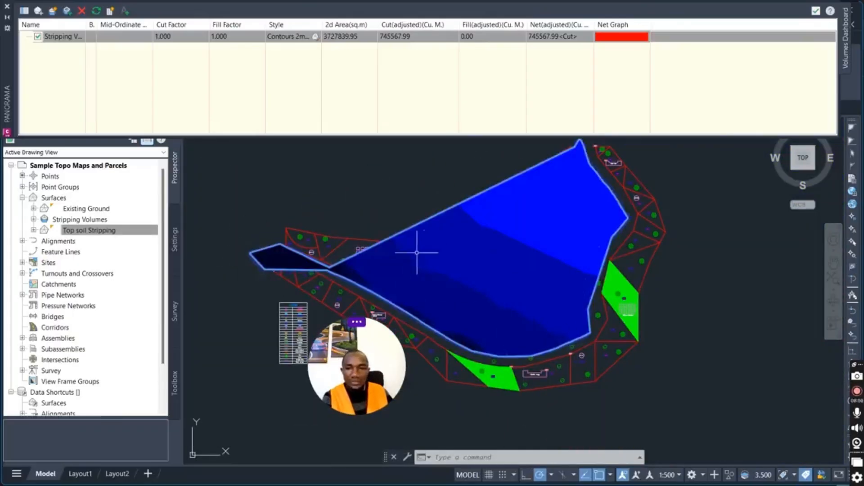
Close the Volumes Dashboard and clear the surface selection in the drawing.
left_click(816, 11)
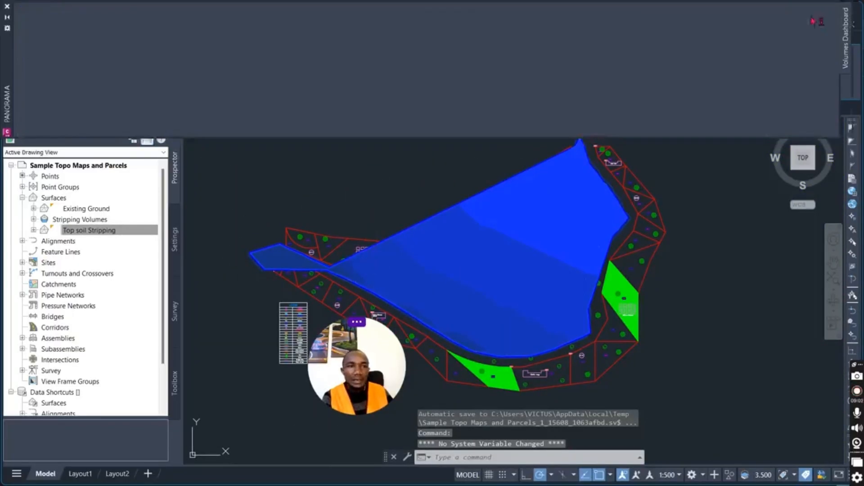
scroll(310, 267, "up", 4)
key("Escape")
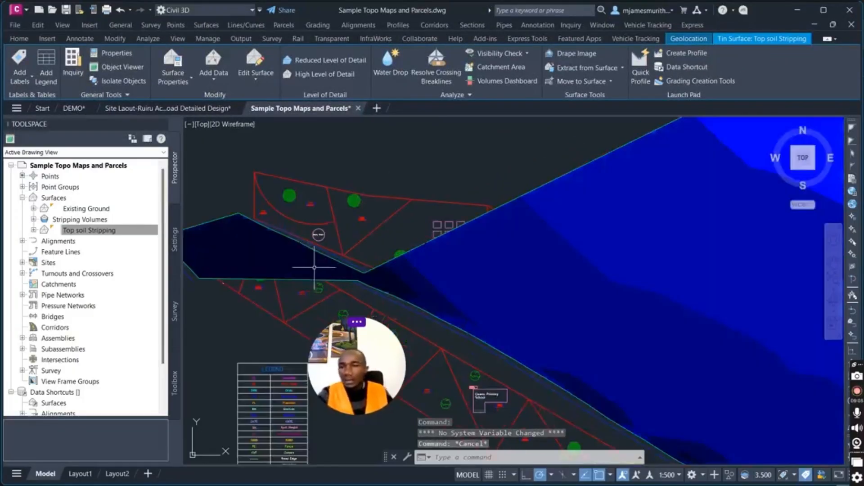
Set Use maximum angle to Yes in the build options of the Existing Ground surface's properties.
left_click(84, 210)
right_click(86, 210)
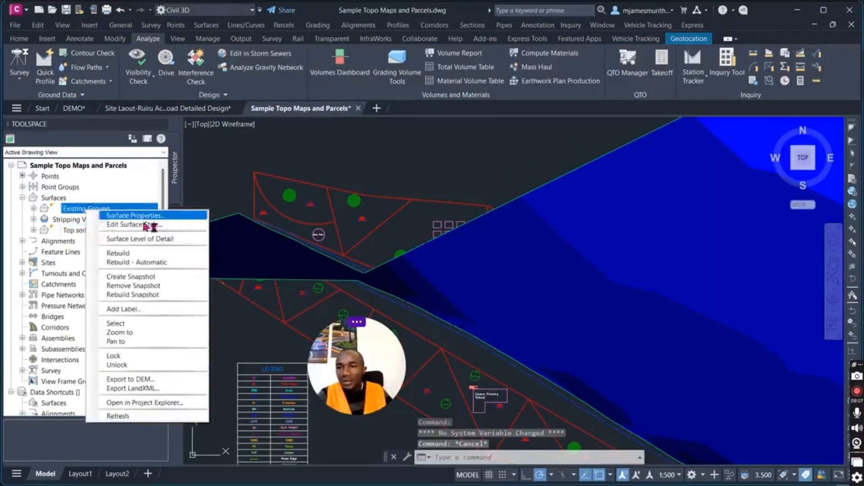
left_click(145, 218)
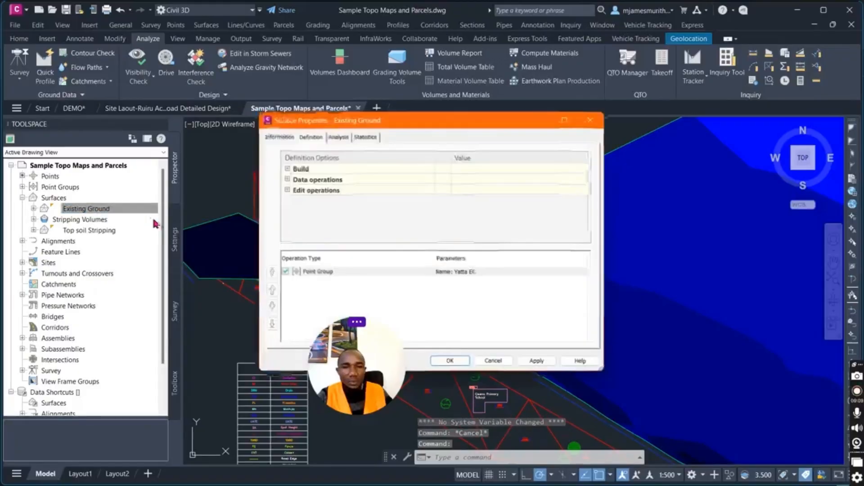
left_click(285, 168)
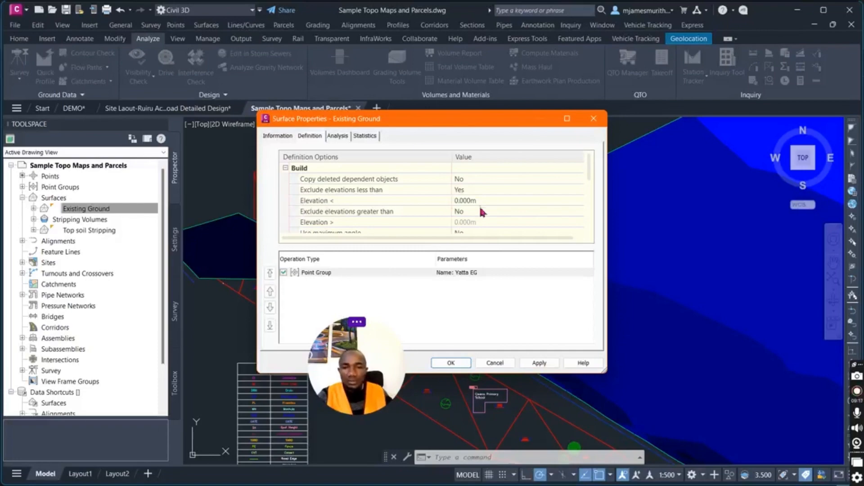
scroll(472, 221, "down", 1)
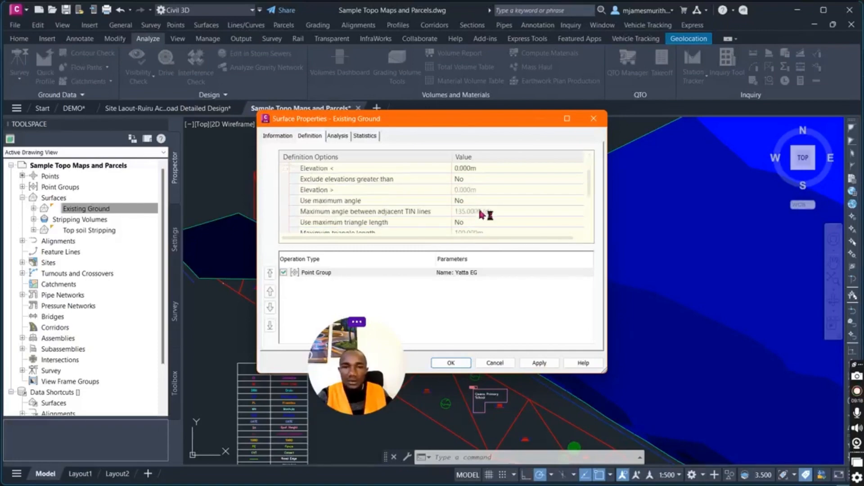
left_click(495, 200)
left_click(495, 201)
left_click(470, 214)
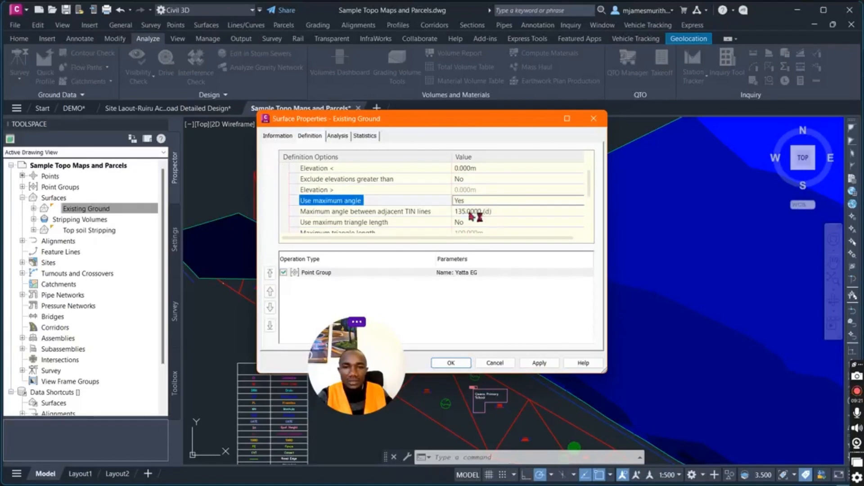
Set Use maximum triangle length to Yes in Existing Ground's build options.
scroll(482, 201, "down", 1)
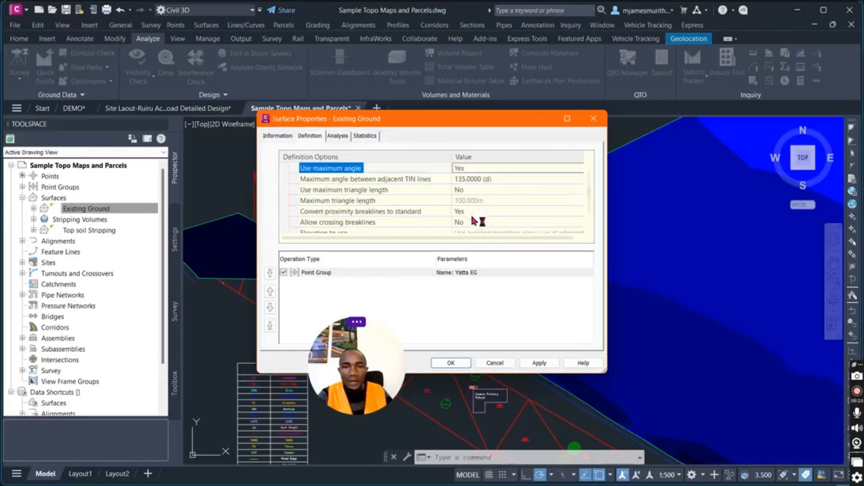
scroll(477, 216, "up", 1)
scroll(485, 220, "down", 2)
scroll(485, 203, "up", 1)
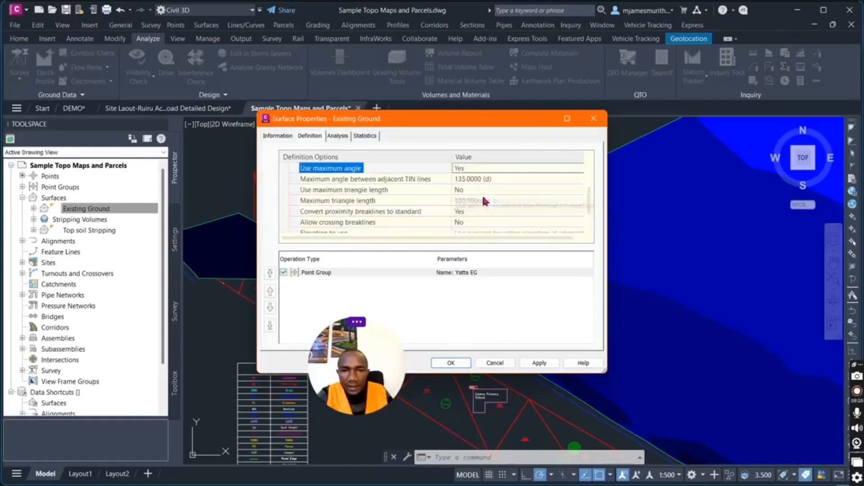
left_click(489, 193)
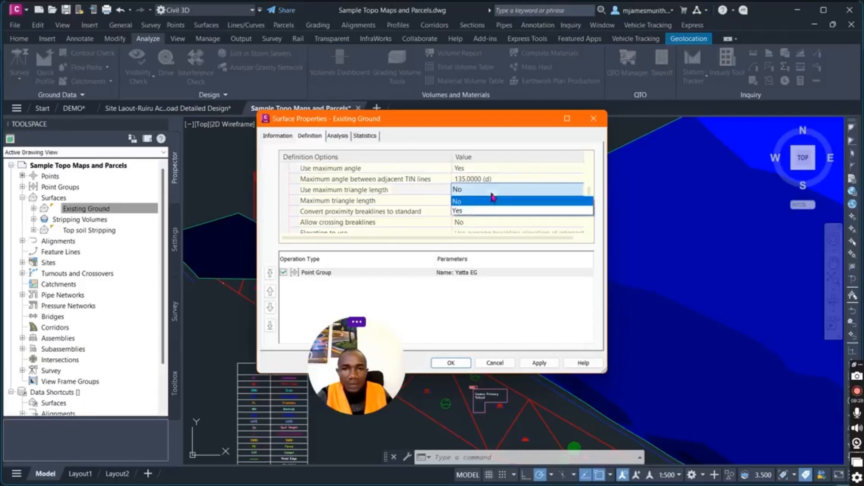
left_click(486, 202)
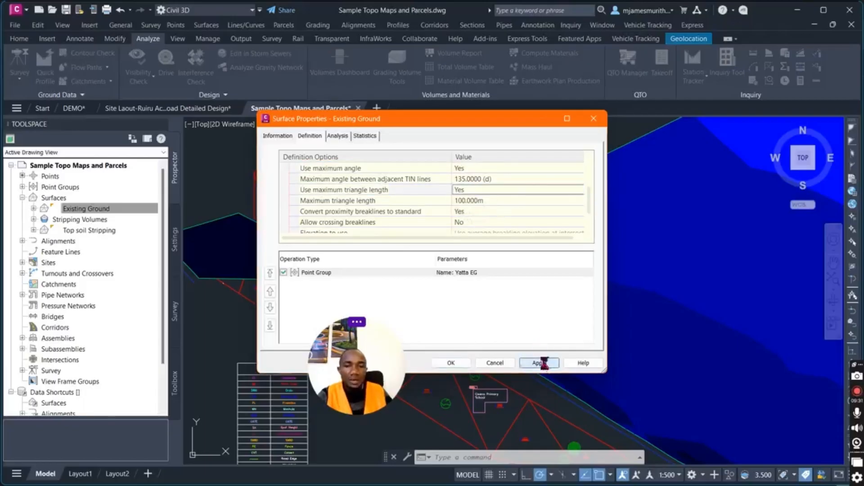
Apply the new build options to Existing Ground, rebuilding the surface and closing its properties.
left_click(539, 363)
left_click(383, 231)
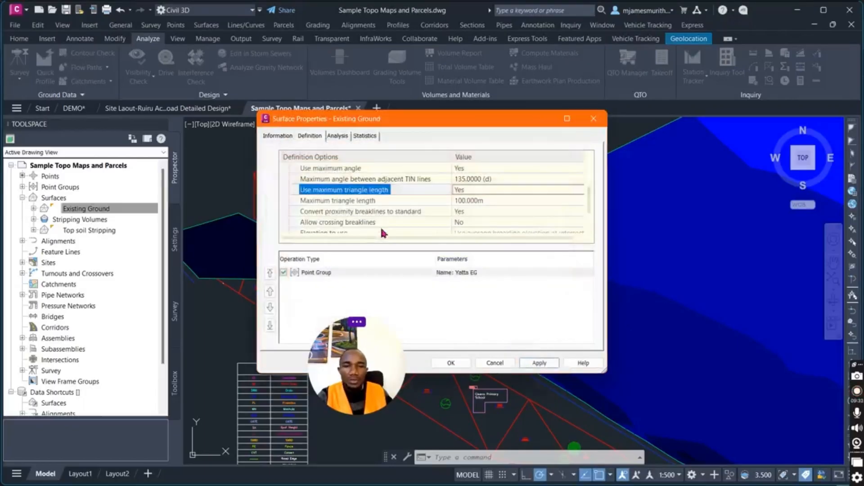
left_click(452, 364)
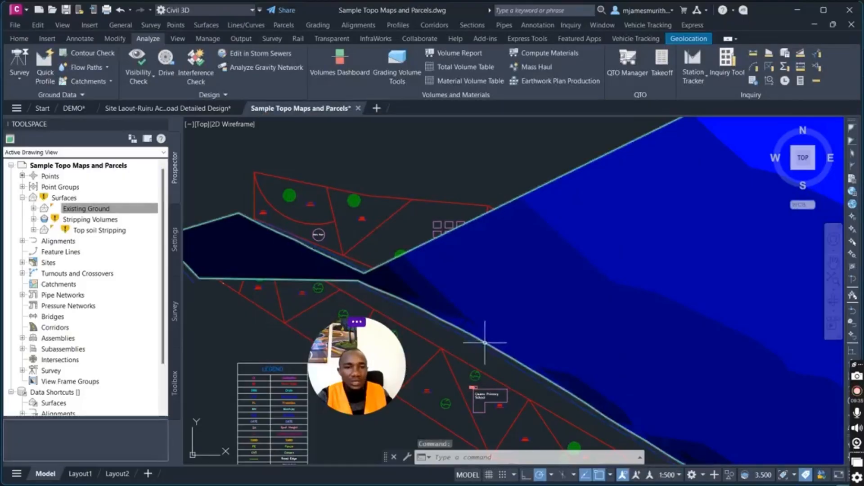
scroll(365, 274, "down", 2)
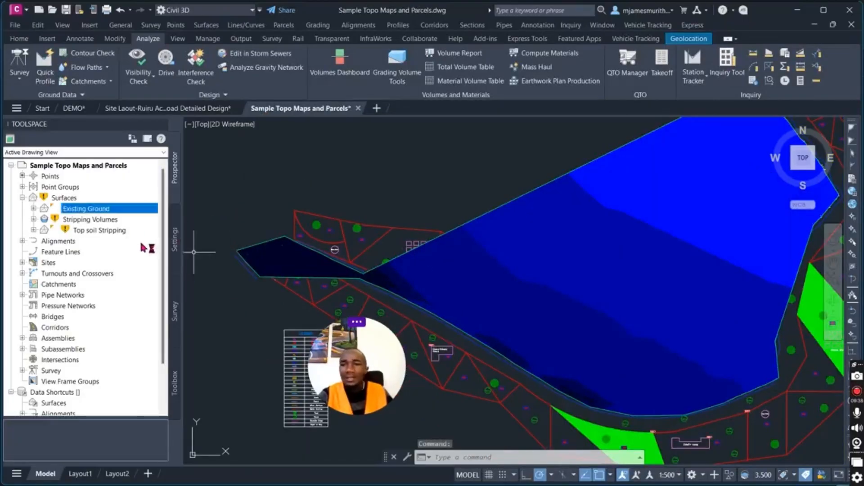
Set Use maximum angle to Yes for Stripping Volumes, with a maximum of 135 degrees between adjacent TIN lines.
left_click(93, 221)
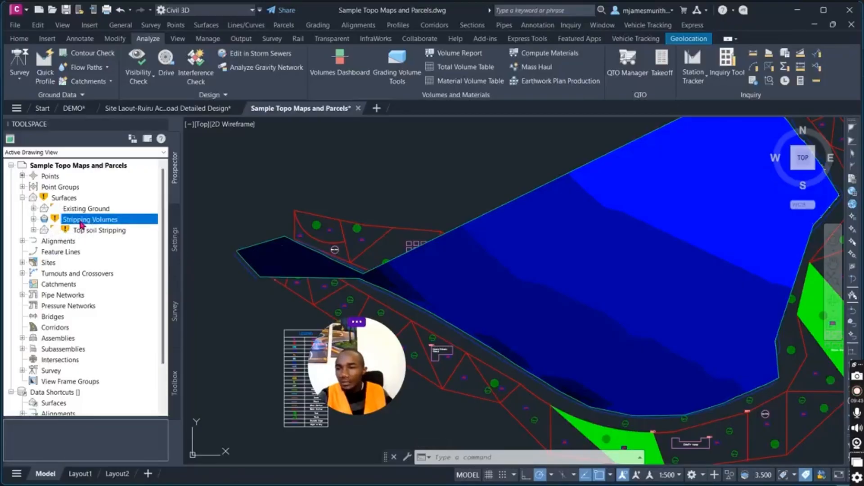
right_click(81, 224)
left_click(141, 227)
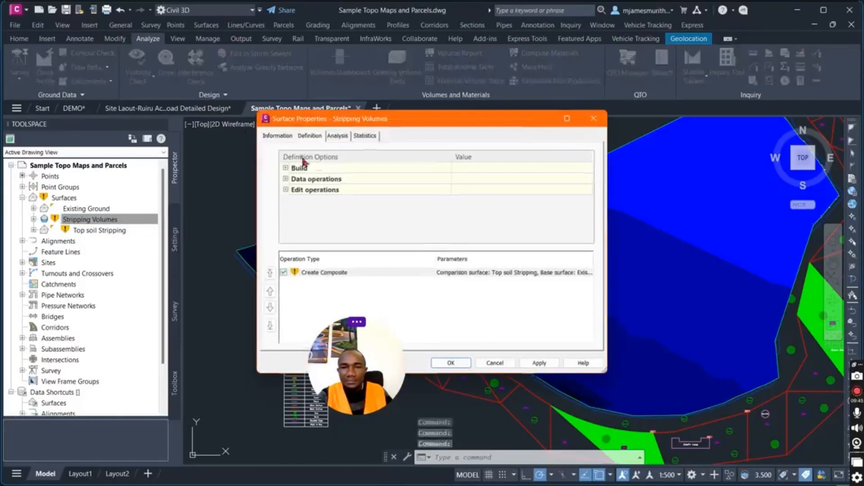
scroll(427, 220, "down", 1)
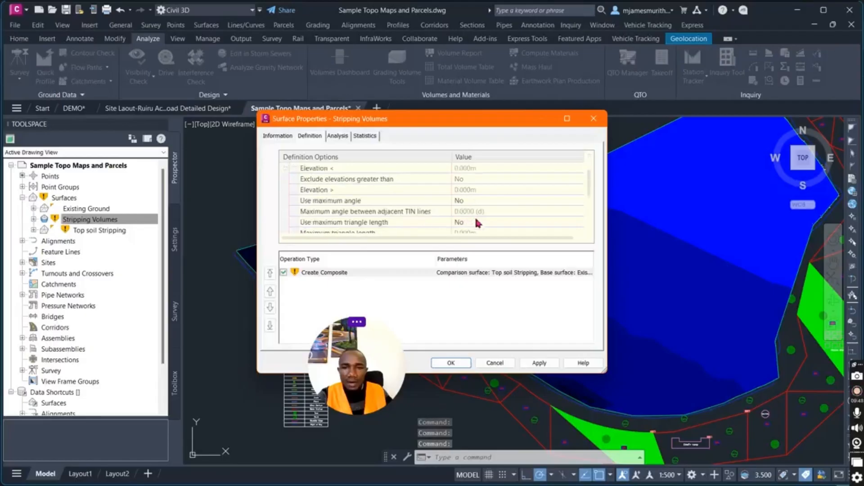
left_click(471, 201)
left_click(468, 223)
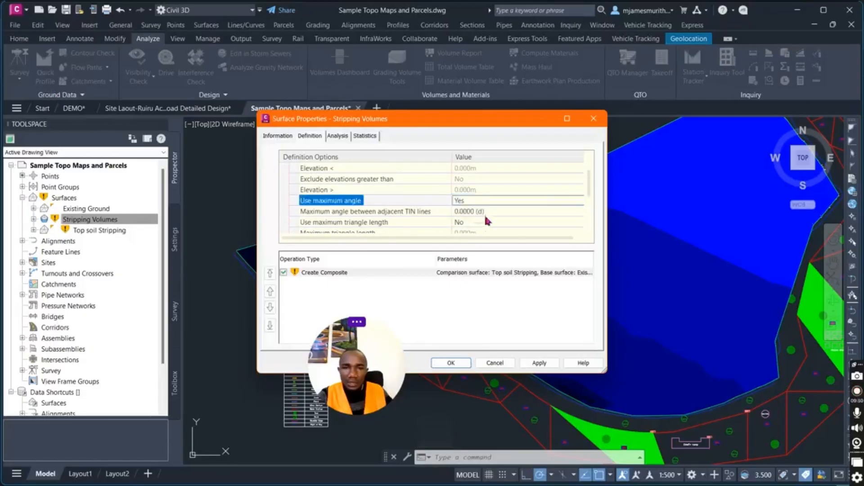
left_click(492, 212)
type("135")
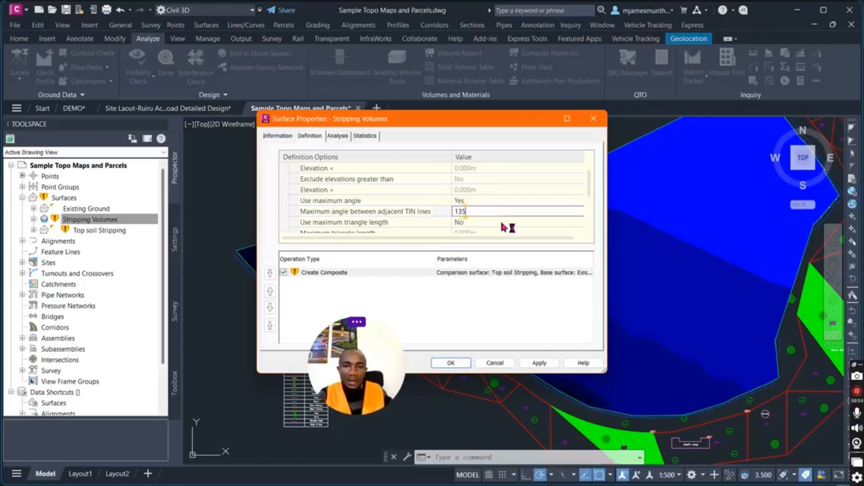
key("Return")
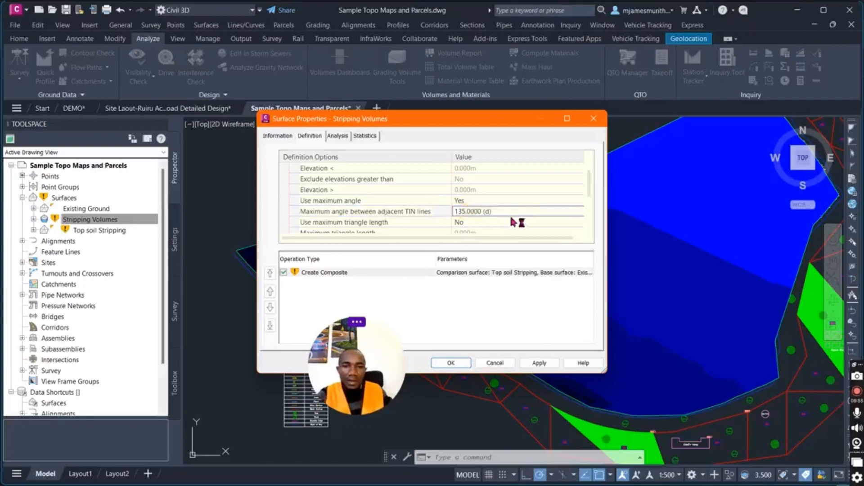
Set Use maximum triangle length to Yes with a 100 m limit for Stripping Volumes, then apply and rebuild the surface.
left_click(500, 215)
left_click(534, 221)
left_click(557, 226)
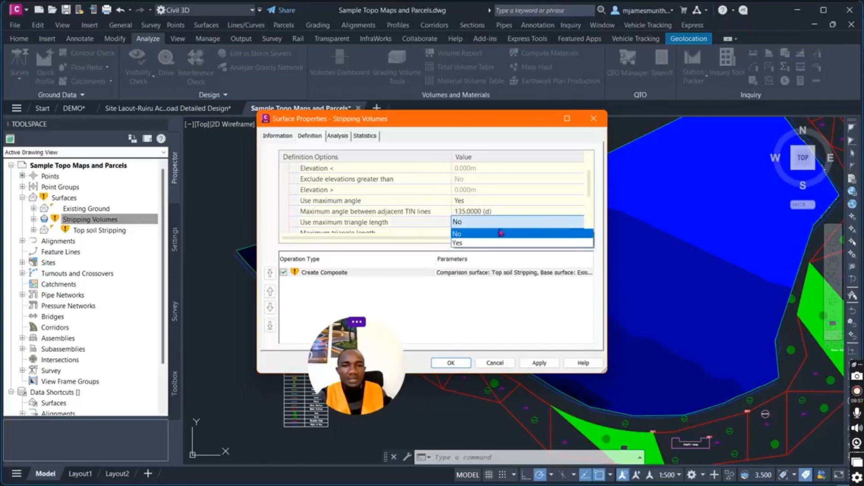
left_click(498, 229)
scroll(499, 223, "down", 1)
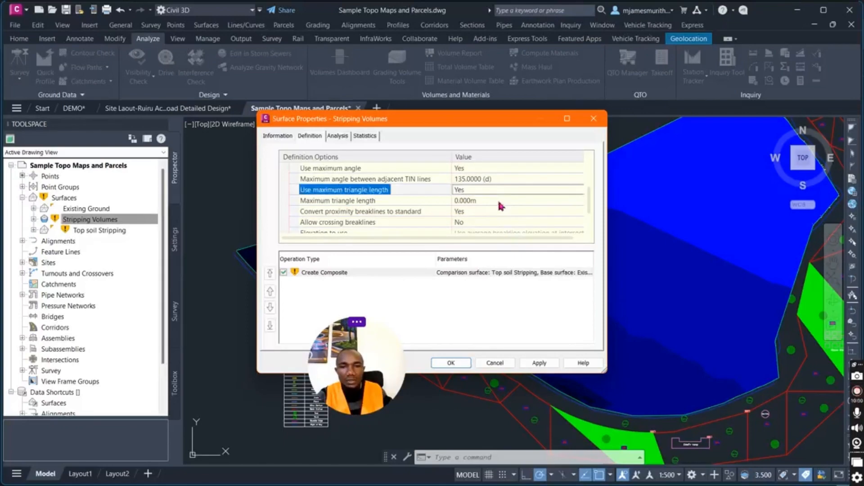
left_click(497, 207)
left_click(483, 200)
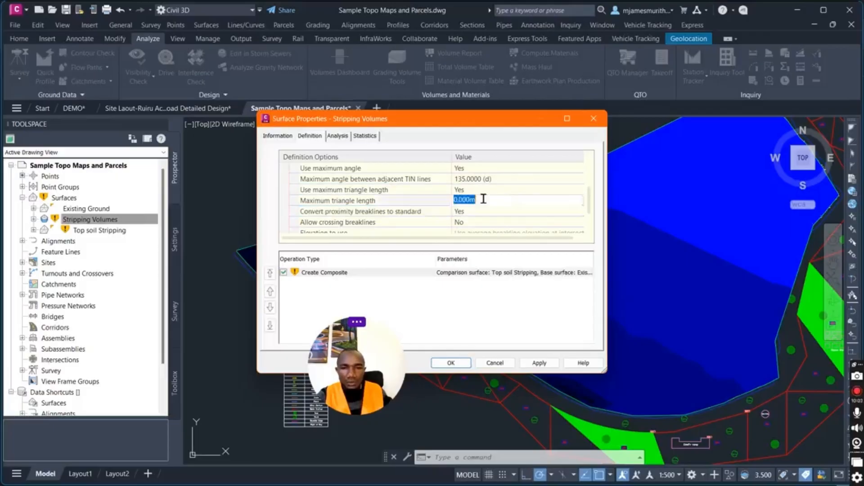
type("100")
left_click(554, 360)
left_click(326, 219)
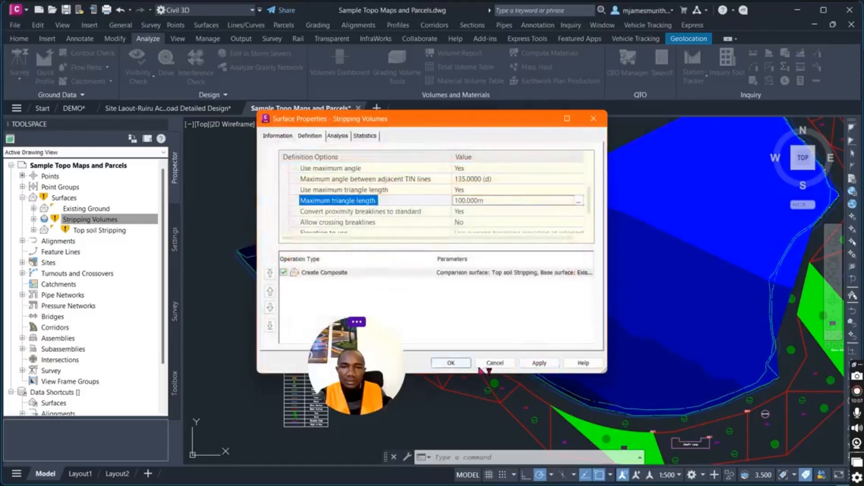
left_click(450, 362)
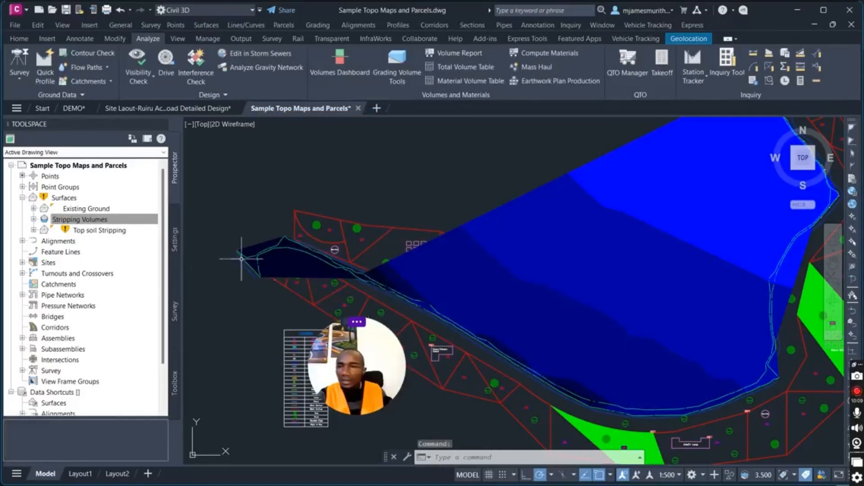
Set Use maximum angle to Yes in the build options of the Top soil Stripping surface's properties.
scroll(275, 265, "up", 5)
scroll(380, 196, "down", 5)
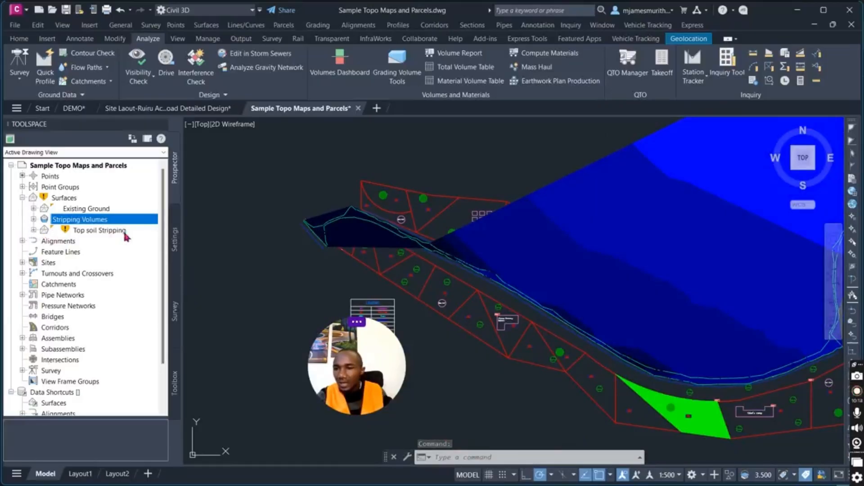
left_click(108, 230)
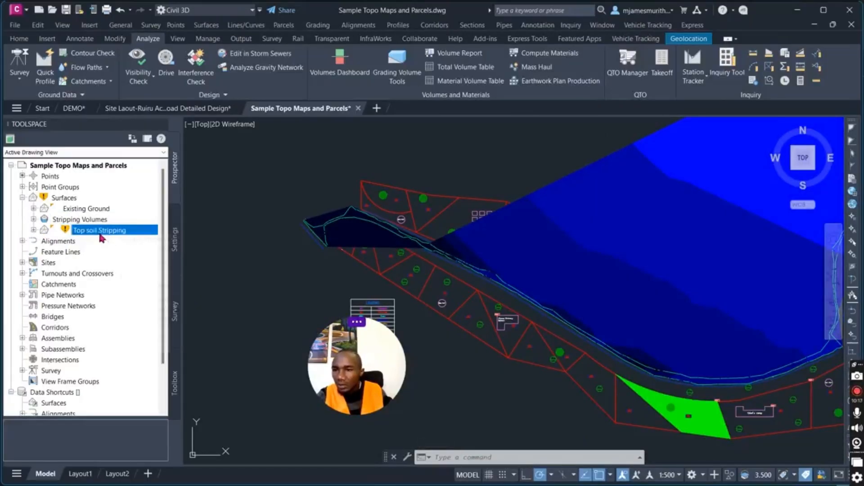
right_click(104, 236)
left_click(145, 243)
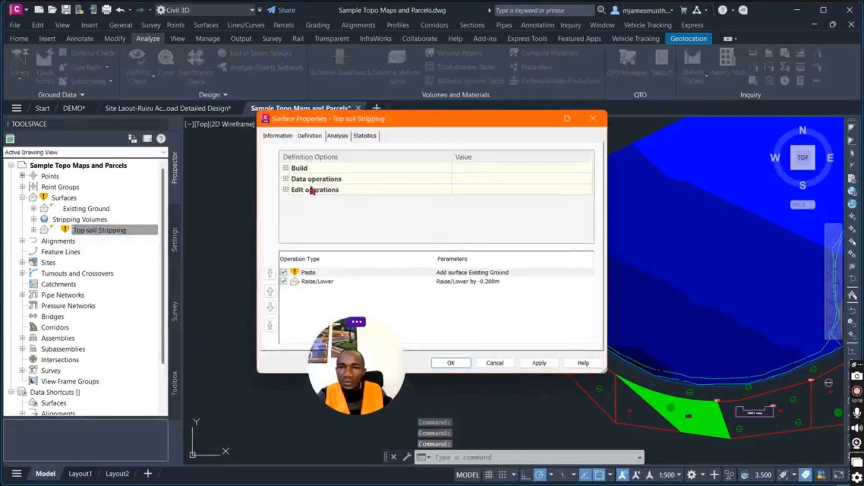
left_click(290, 174)
scroll(485, 222, "down", 1)
scroll(484, 221, "down", 1)
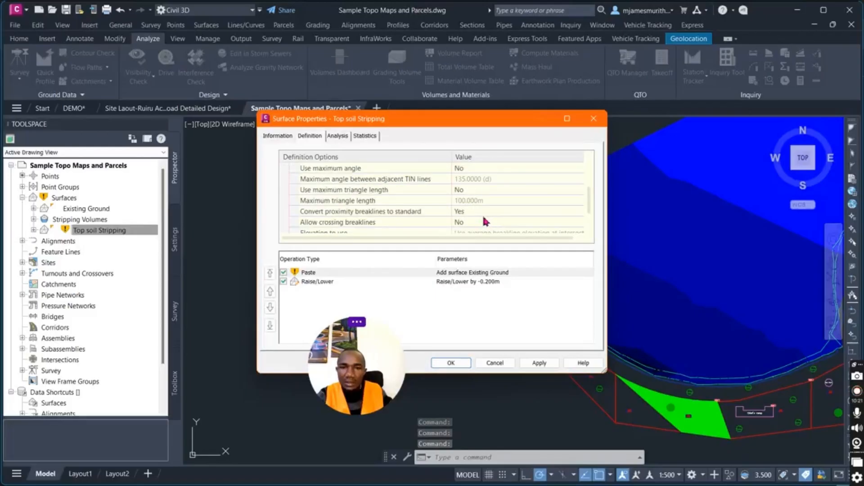
left_click(491, 169)
left_click(486, 189)
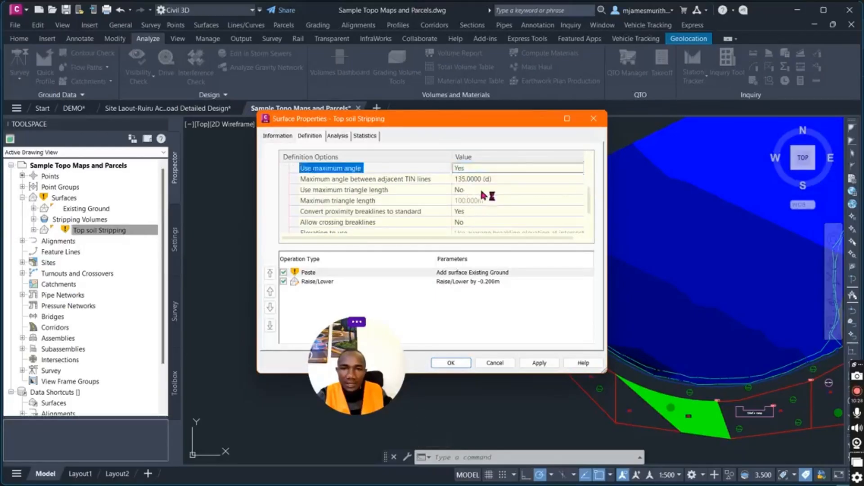
Set Use maximum triangle length to Yes for Top soil Stripping, then apply and rebuild the surface.
left_click(477, 212)
left_click(483, 191)
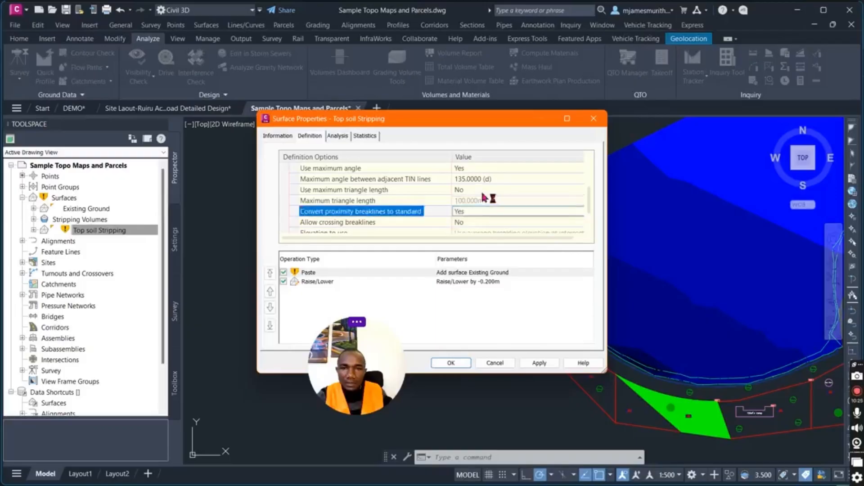
left_click(482, 191)
left_click(470, 211)
left_click(540, 362)
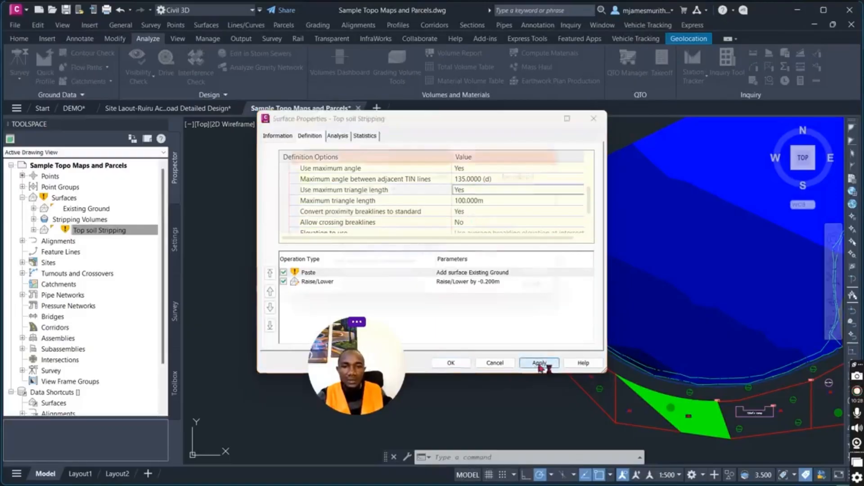
left_click(358, 219)
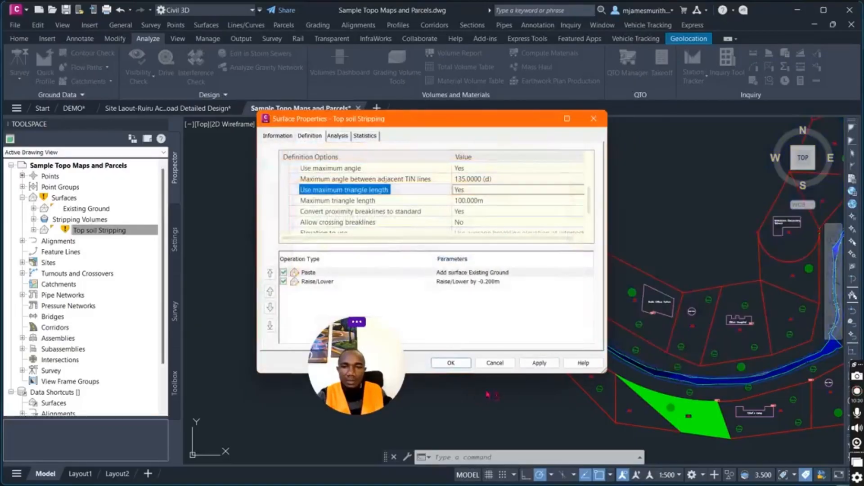
left_click(450, 363)
Examine the trimmed surface's outline along the whole corridor, including its northern and western ends.
scroll(508, 248, "up", 5)
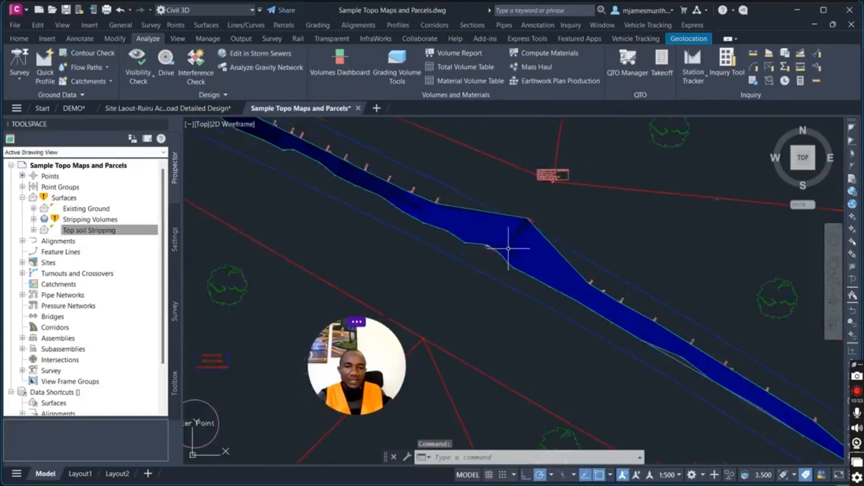
scroll(359, 235, "down", 10)
scroll(619, 203, "up", 6)
scroll(576, 380, "down", 4)
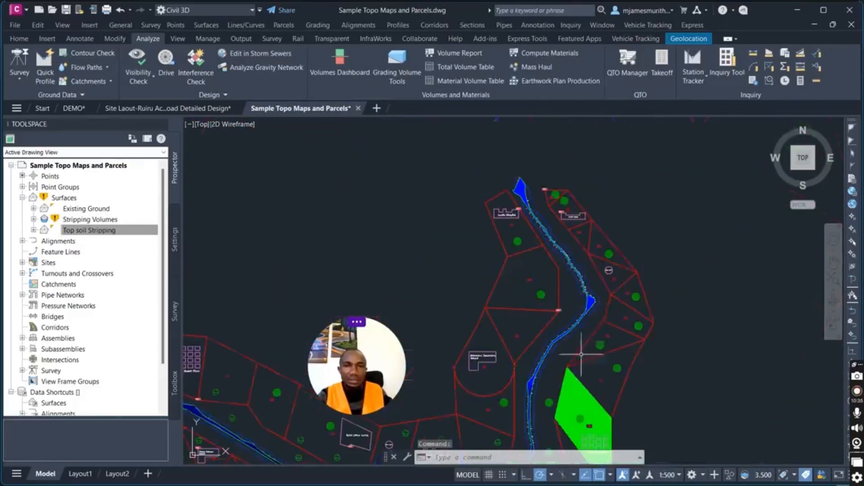
scroll(586, 270, "up", 6)
scroll(591, 260, "down", 2)
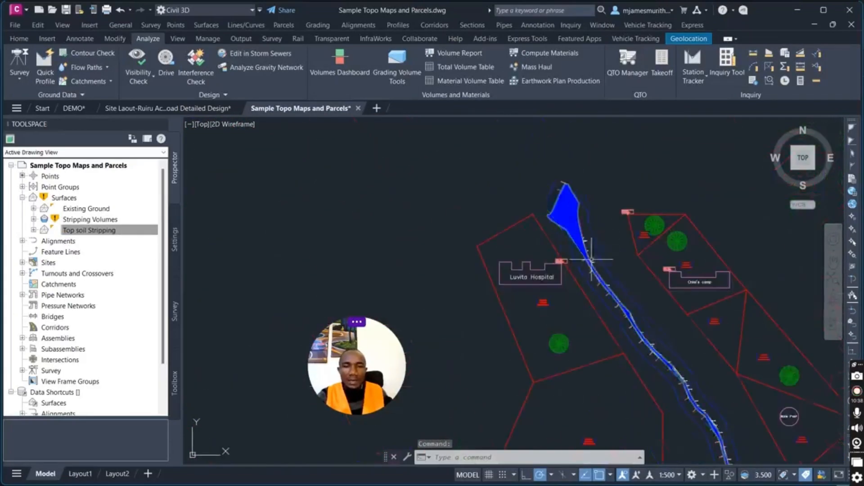
scroll(567, 191, "up", 5)
scroll(590, 197, "down", 11)
scroll(318, 318, "up", 5)
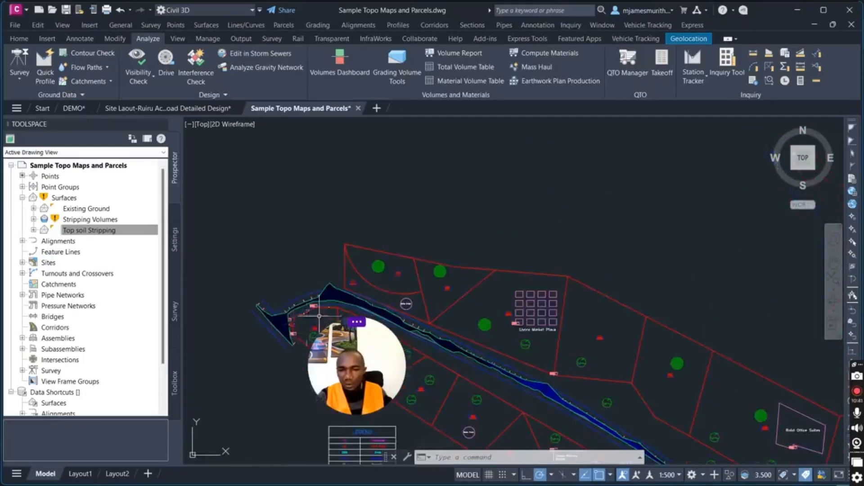
left_click_drag(359, 382, 528, 166)
left_click(339, 299)
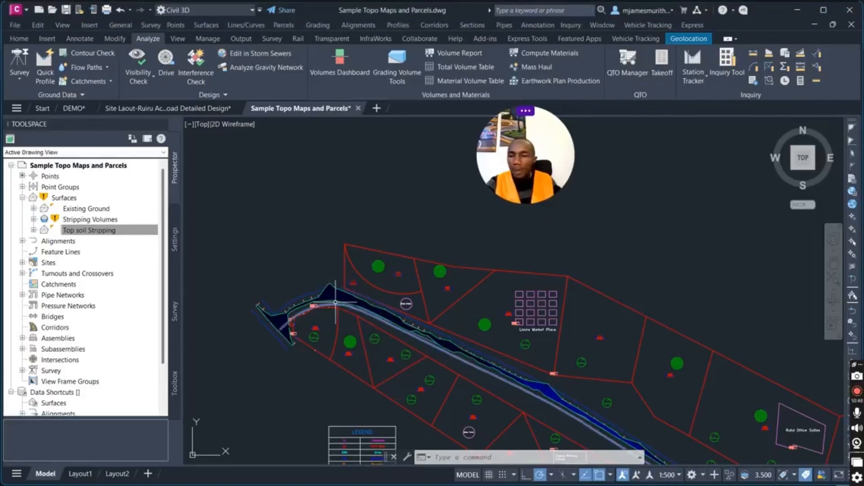
Rebuild the out-of-date Stripping Volumes surface.
left_click(74, 220)
right_click(93, 224)
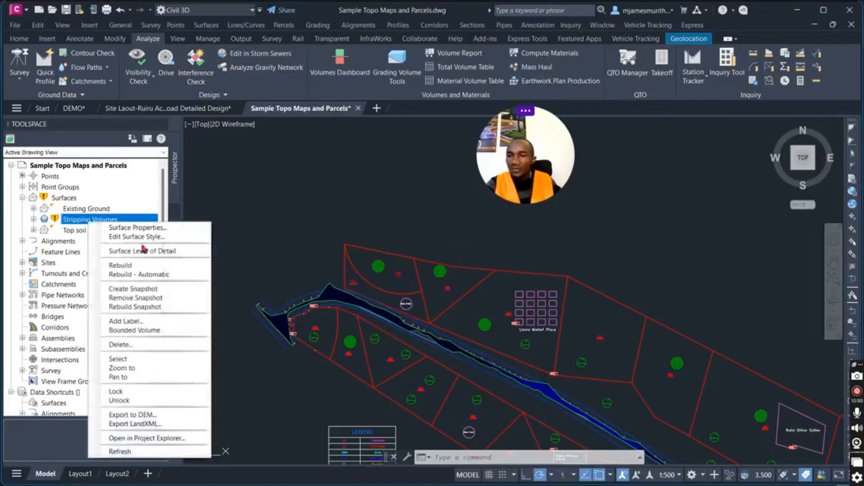
left_click(126, 266)
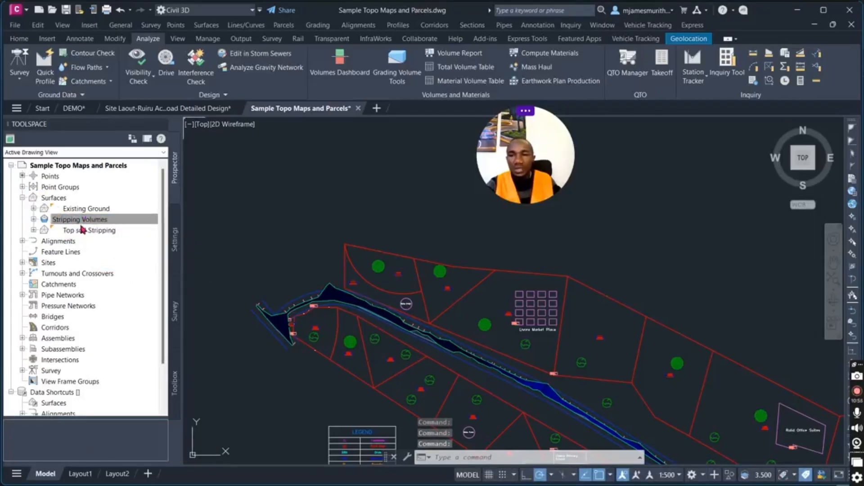
Open the Volumes Dashboard to check the cut and fill figures of Stripping Volumes.
right_click(75, 219)
left_click(334, 196)
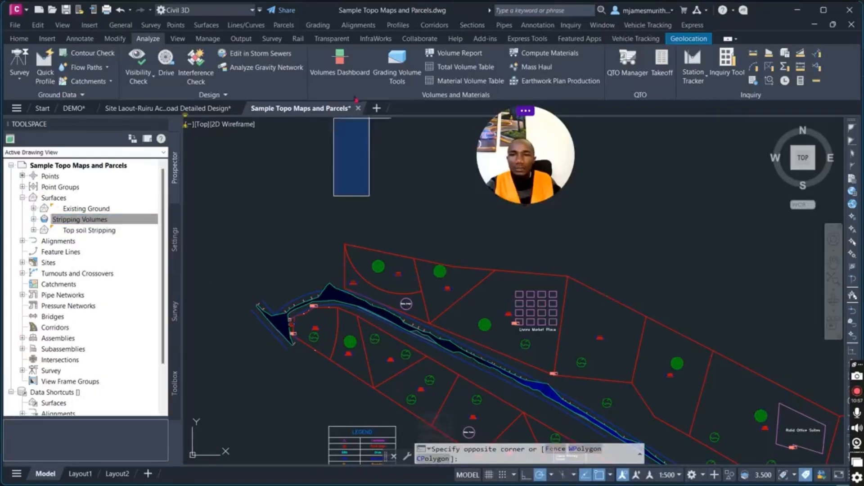
left_click(339, 60)
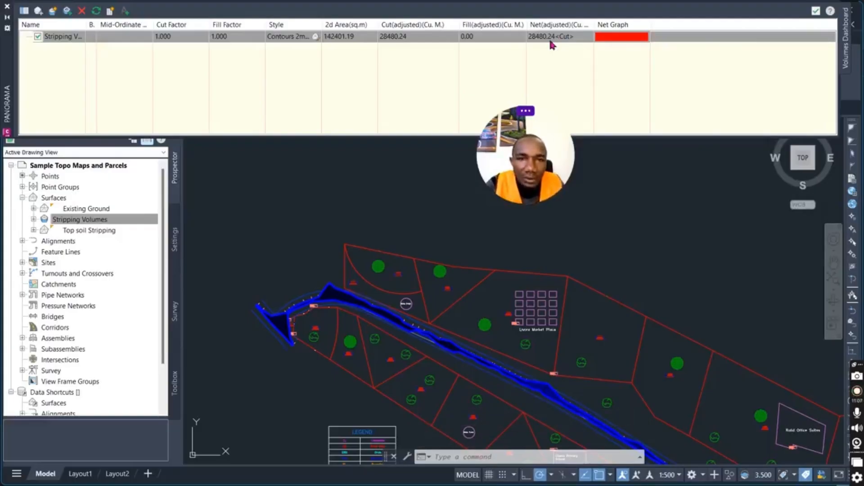
Examine the highlighted stripping area along the corridor and generate a cut/fill report for Stripping Volumes.
scroll(309, 284, "down", 5)
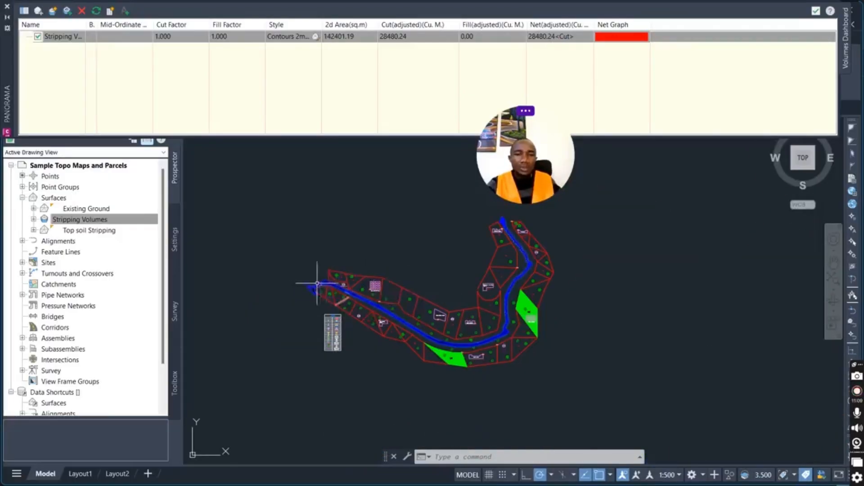
scroll(309, 284, "up", 3)
scroll(310, 268, "down", 2)
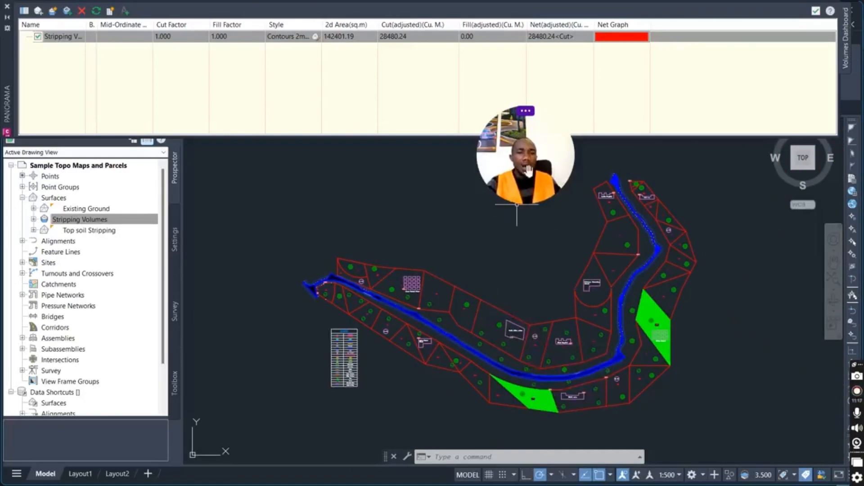
left_click_drag(529, 171, 480, 183)
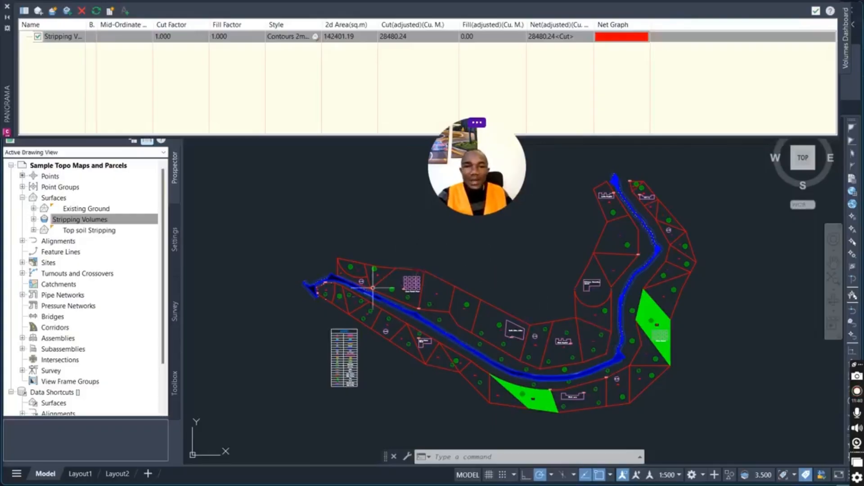
scroll(313, 269, "up", 4)
scroll(313, 269, "up", 2)
scroll(405, 289, "down", 6)
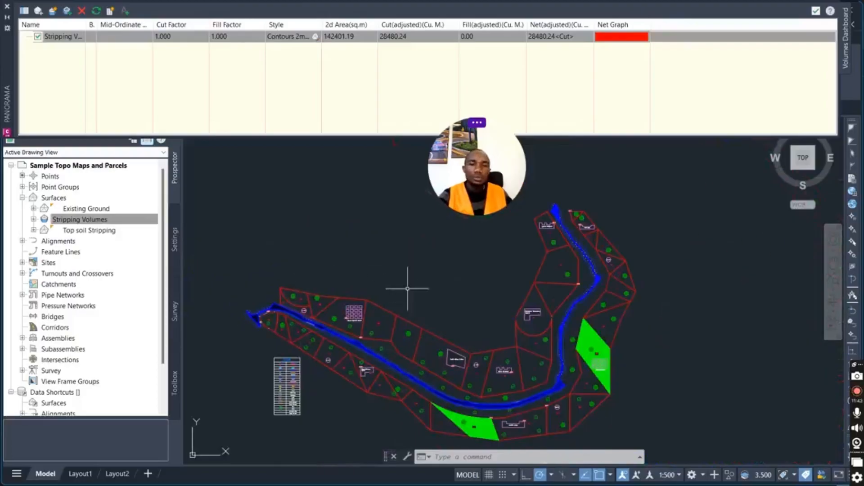
scroll(530, 332, "up", 3)
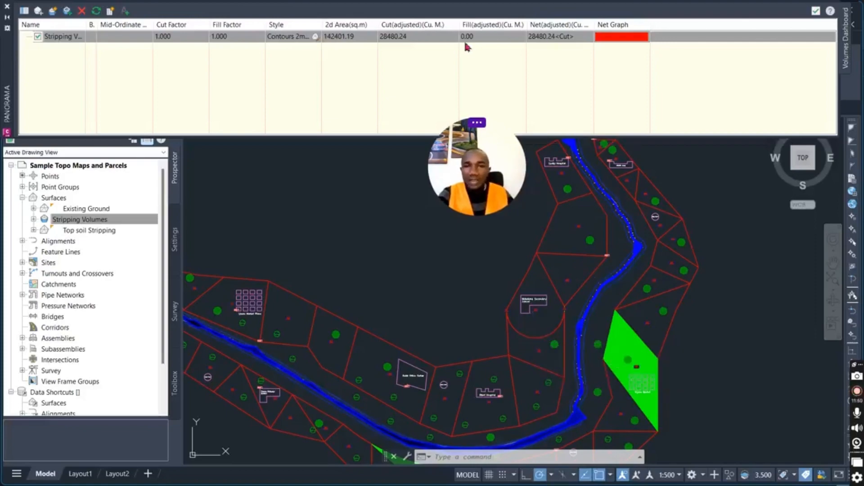
left_click(111, 11)
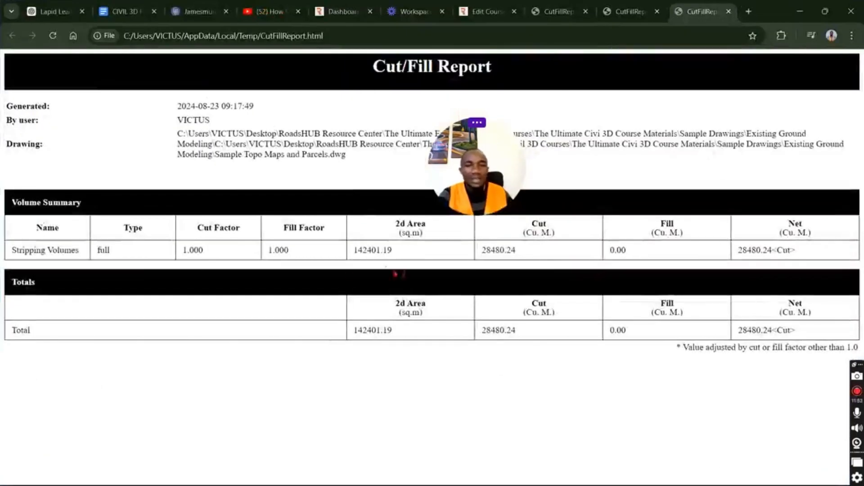